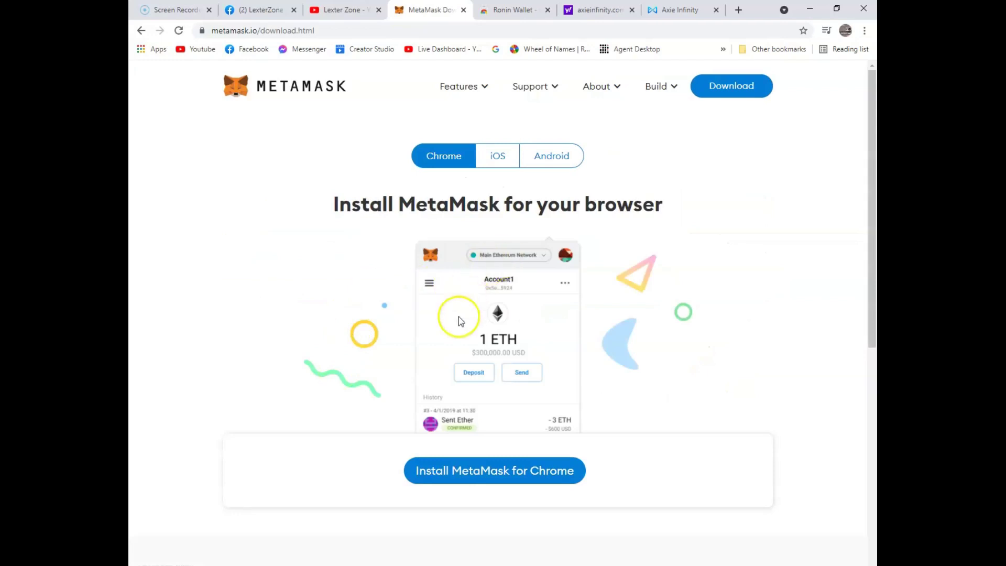
Step: Install the MetaMask extension into Chrome from the Chrome Web Store
scroll(367, 403, down, 2)
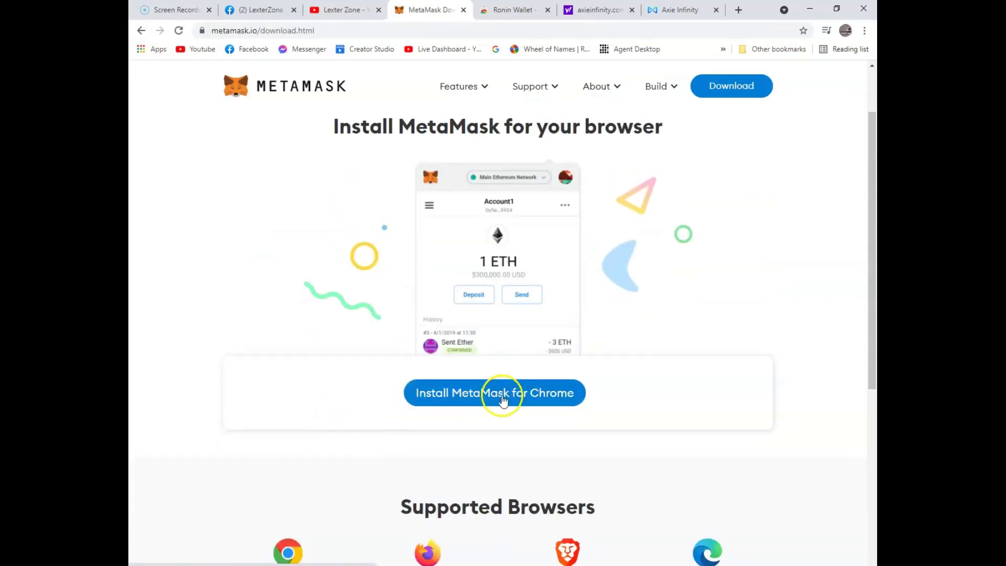
click(521, 394)
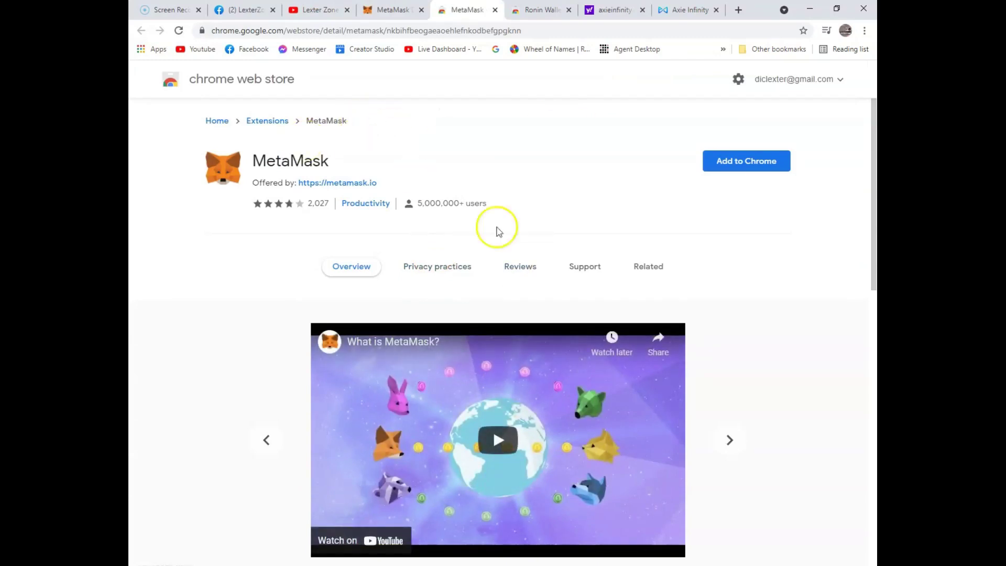
click(747, 164)
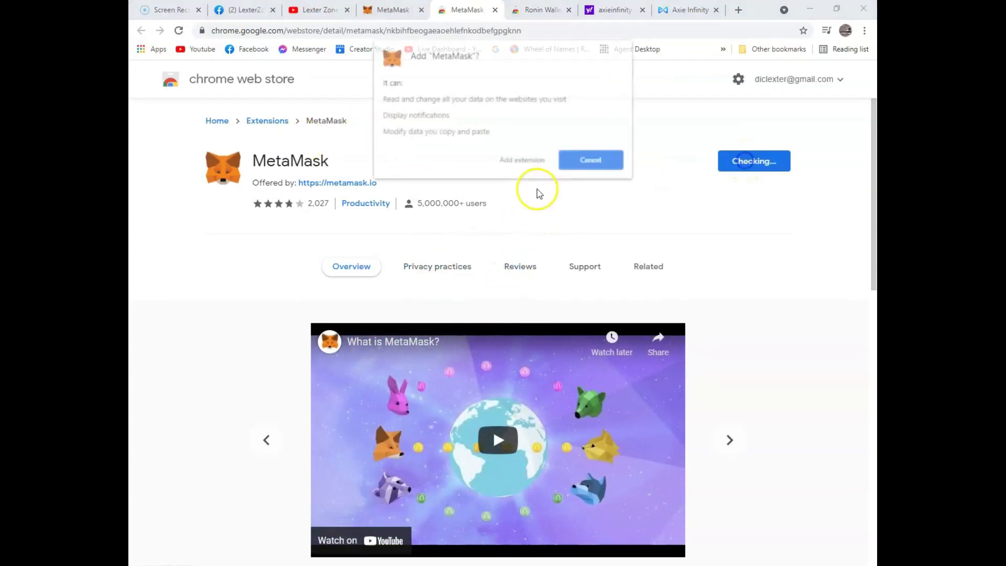
click(531, 164)
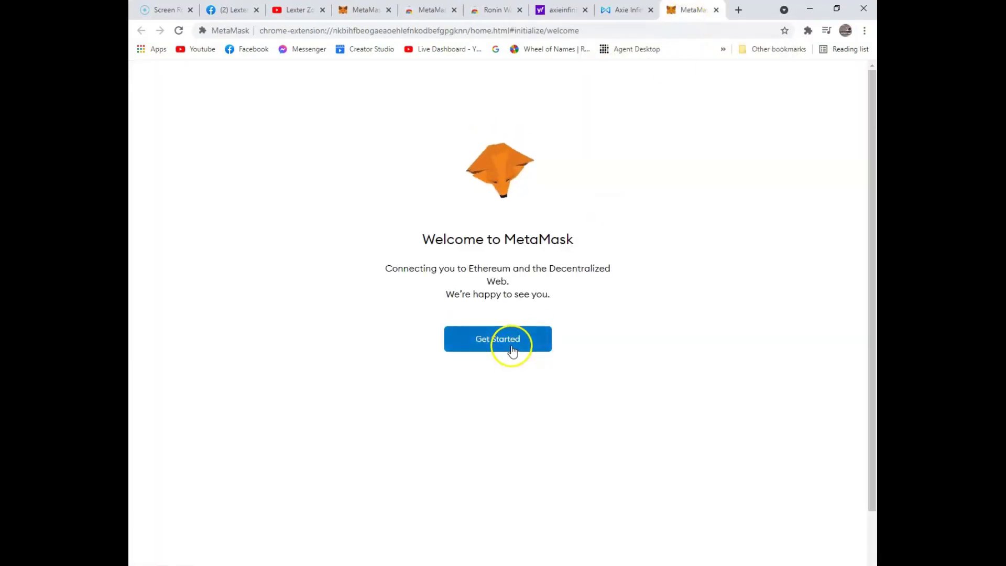
Step: Start MetaMask setup with Create a Wallet and agree to share anonymous usage data
click(511, 347)
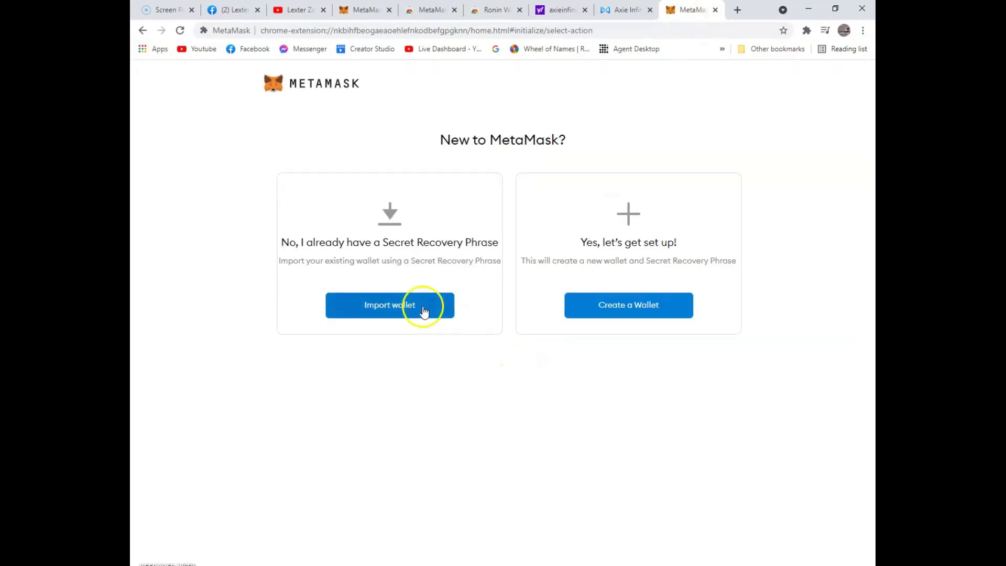
click(587, 313)
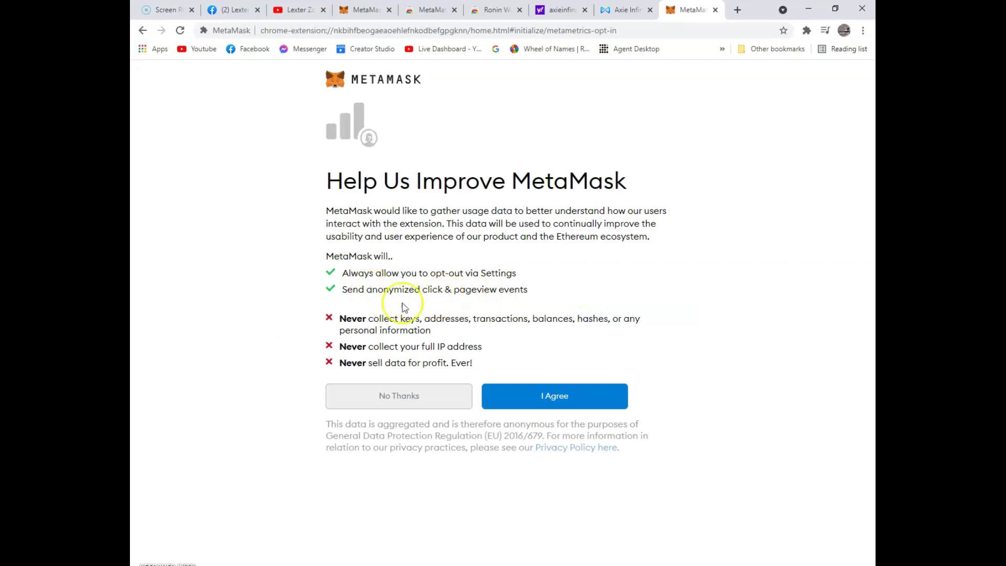
click(558, 397)
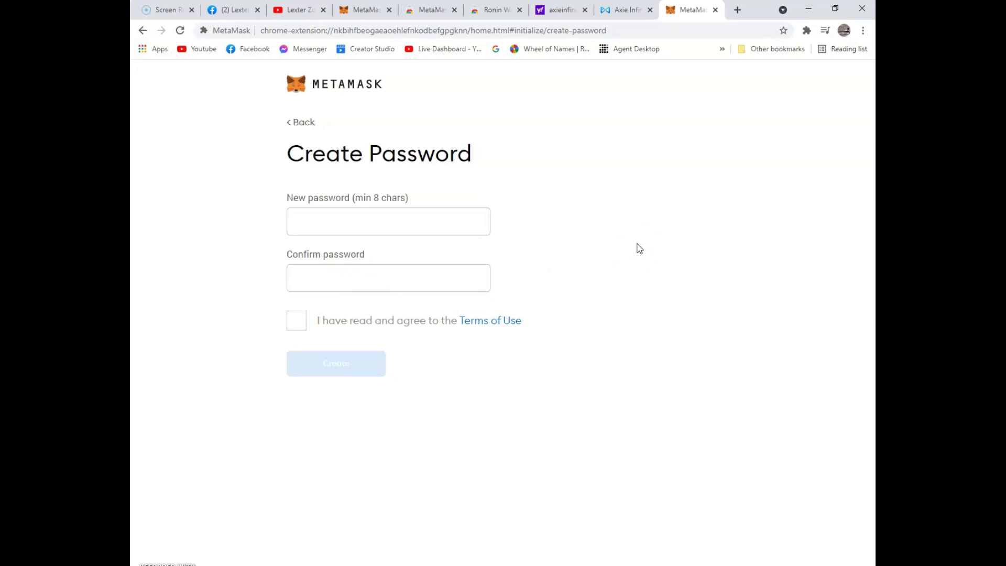
Step: Enter and confirm the MetaMask password, accept the Terms of Use, and create the wallet
click(367, 219)
text(a)
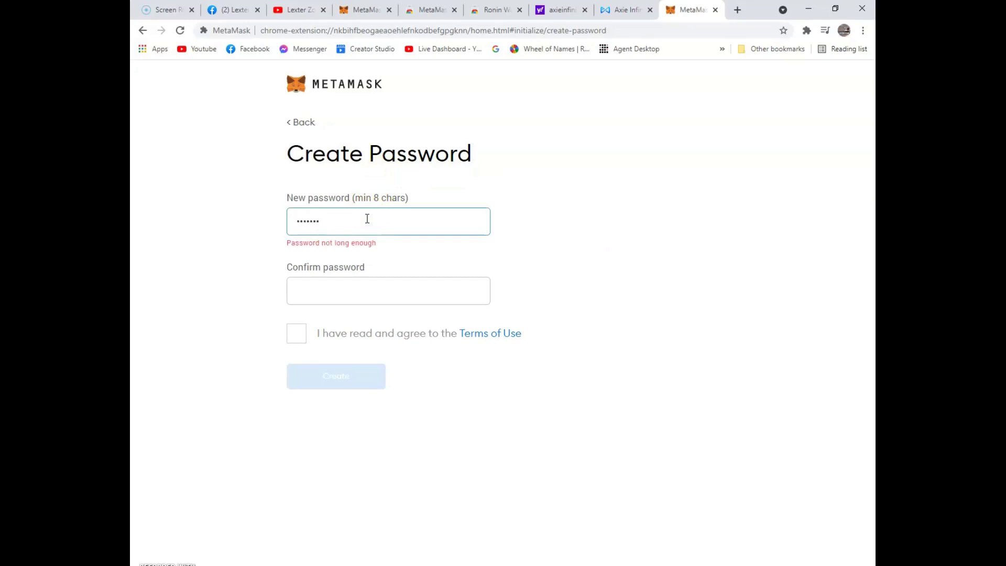
text(a)
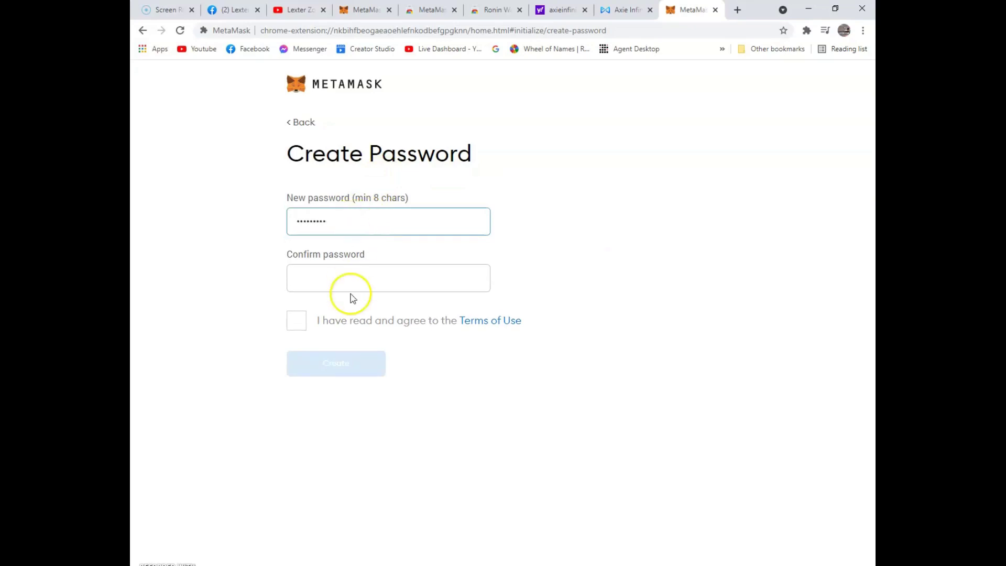
click(364, 279)
text(aa)
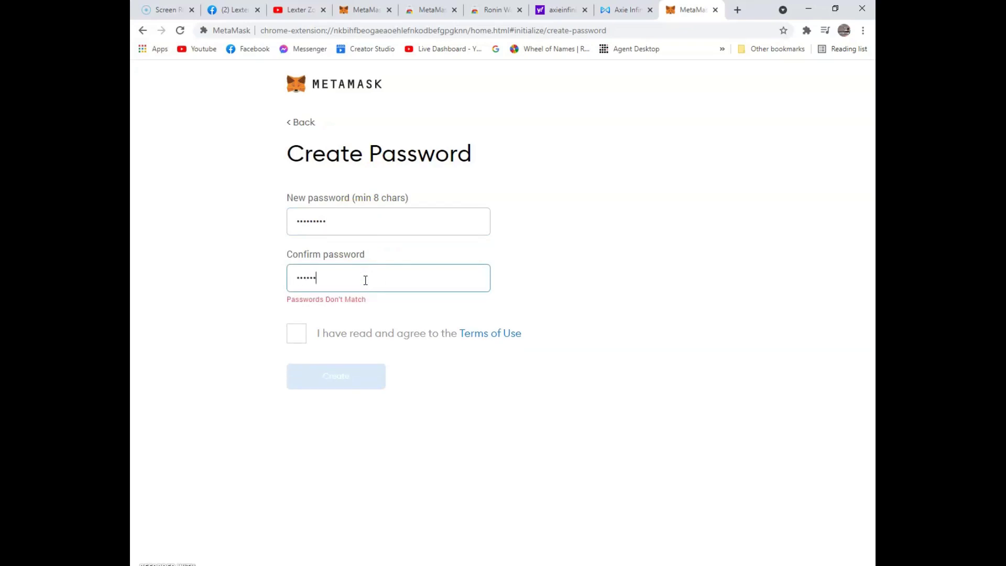
text(aa)
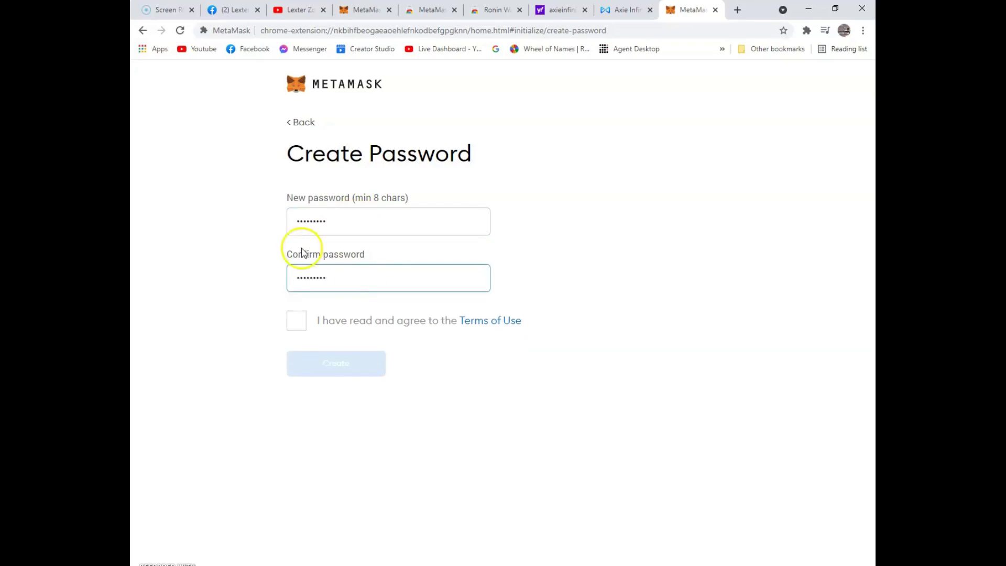
click(296, 322)
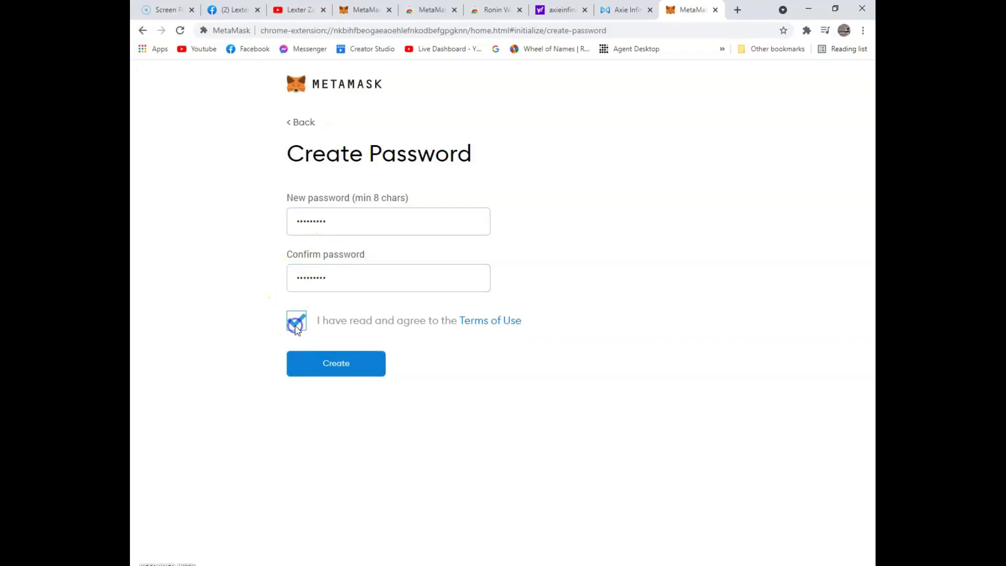
click(341, 369)
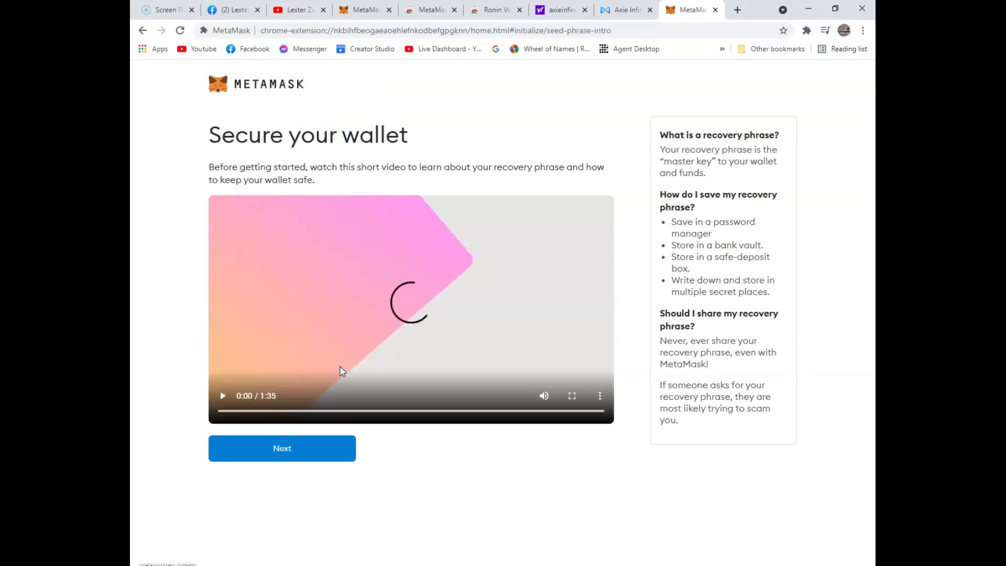
Step: Continue from the Secure your wallet intro toward the Secret Recovery Phrase
click(307, 446)
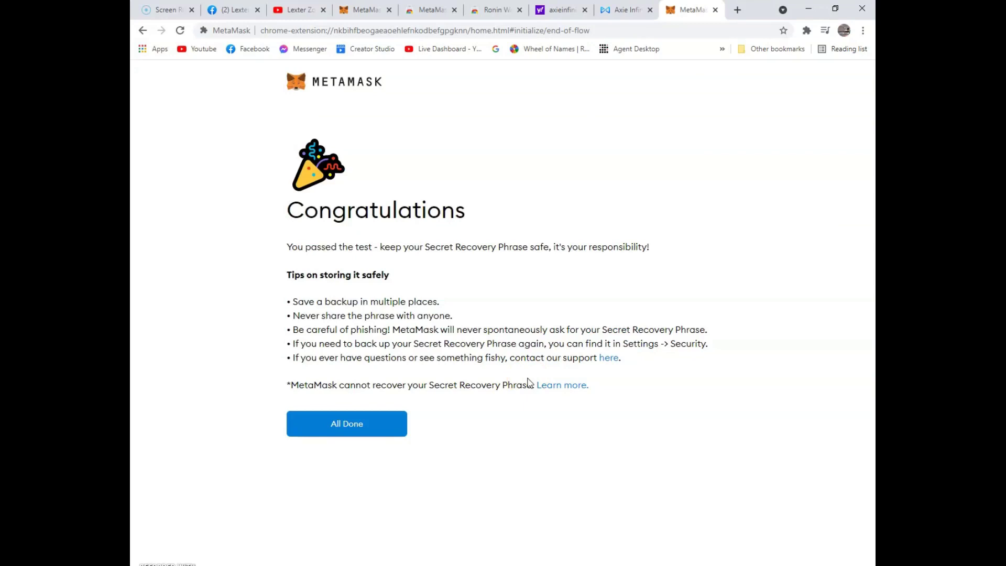
Step: Finish MetaMask setup with All Done and close the What's new popup
click(390, 435)
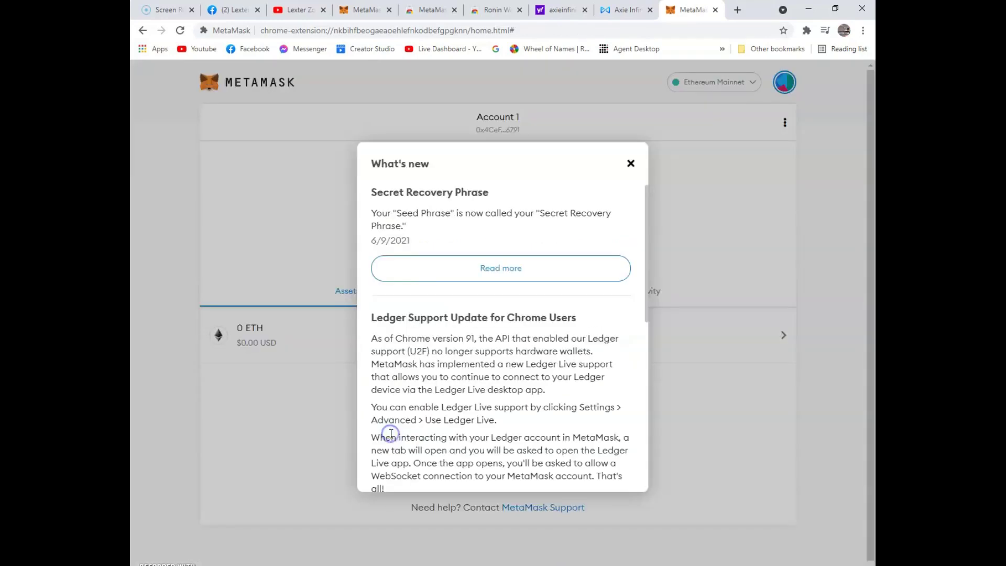
click(433, 289)
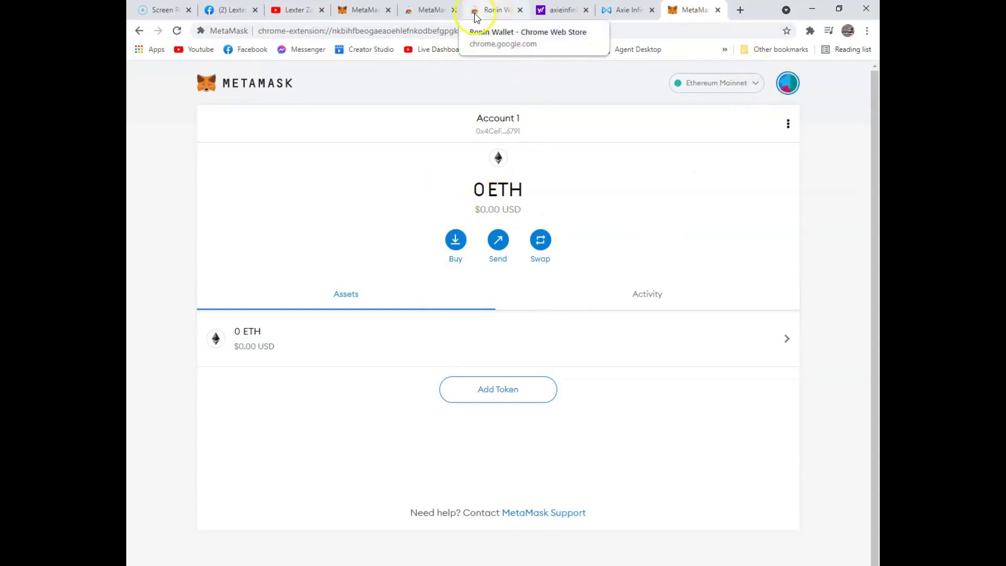
Step: Open the Ronin Wallet store page from the search results and add the extension to Chrome
click(441, 10)
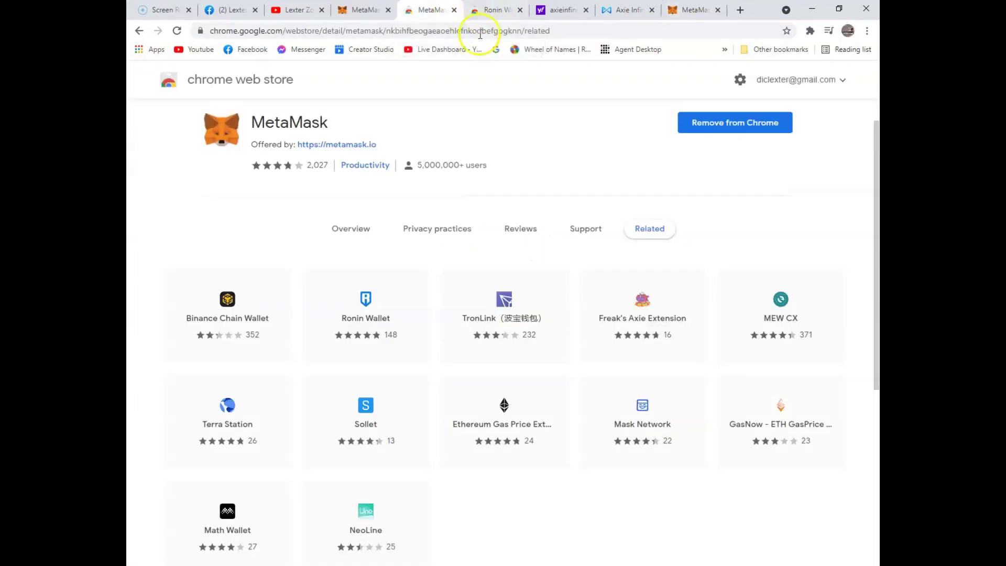
click(487, 11)
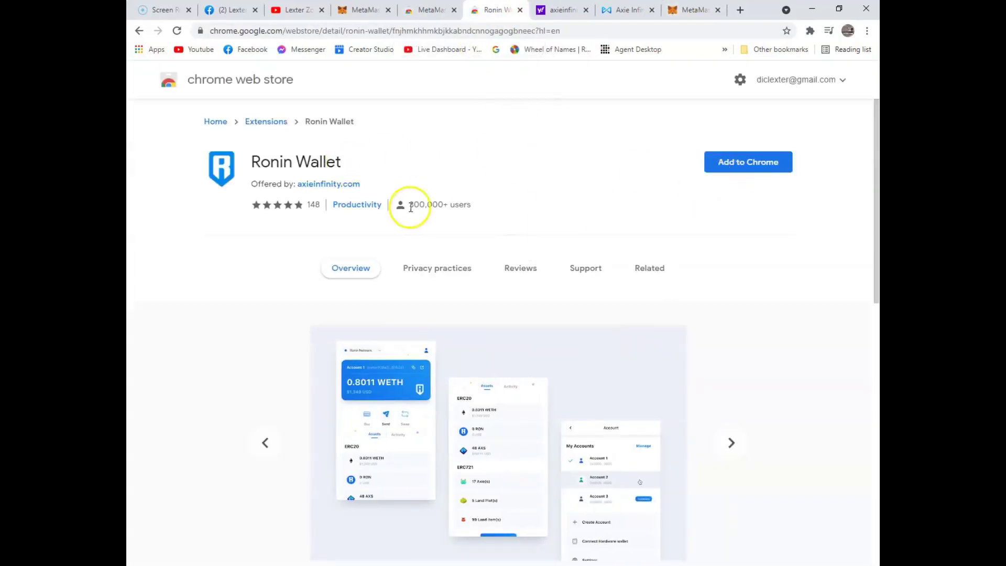
key(alt+Left)
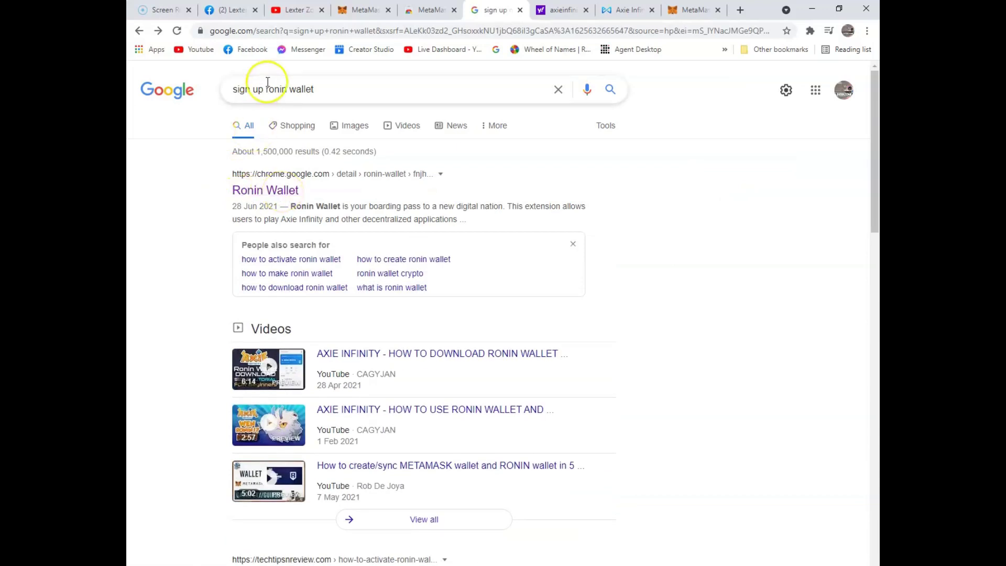
click(269, 191)
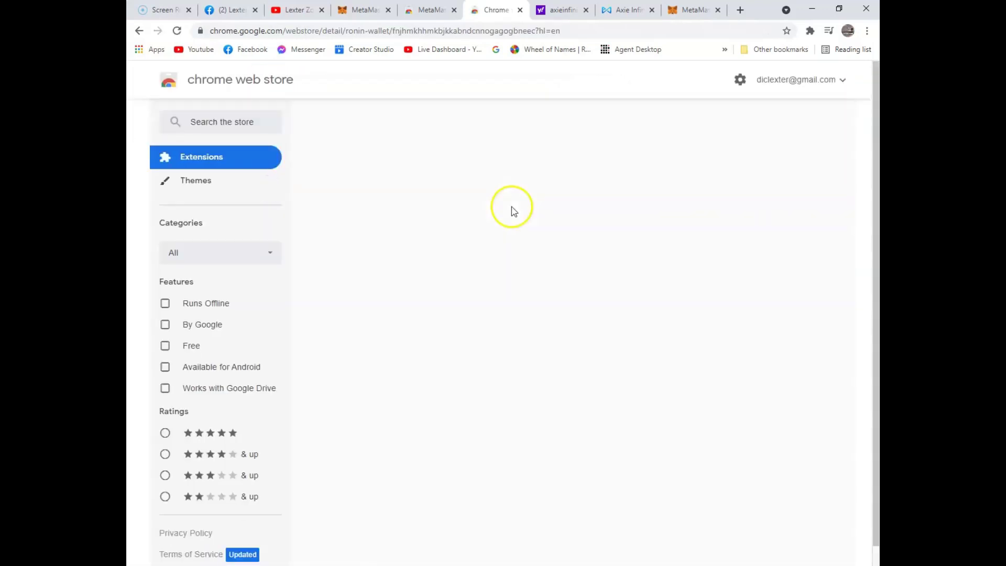
click(769, 173)
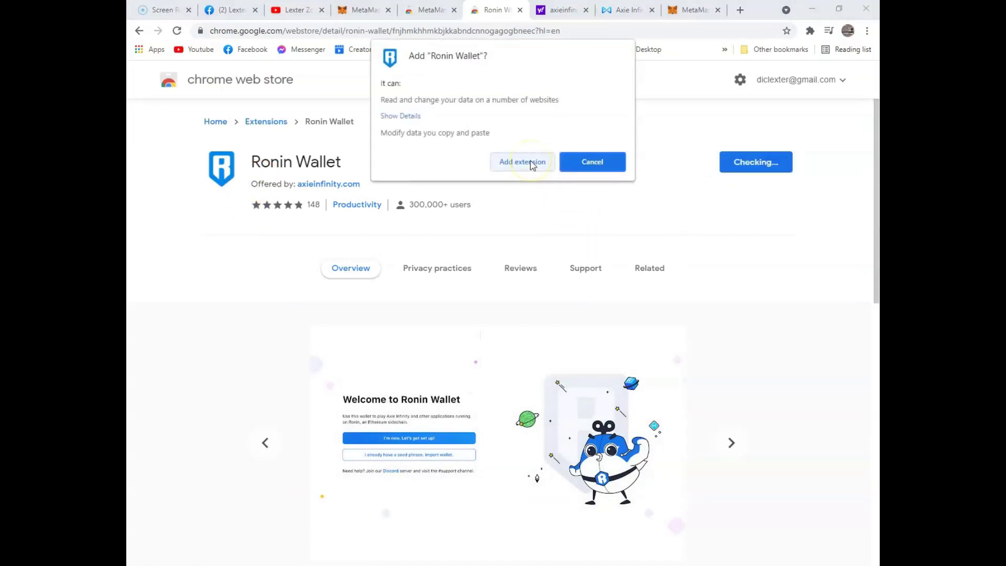
click(532, 164)
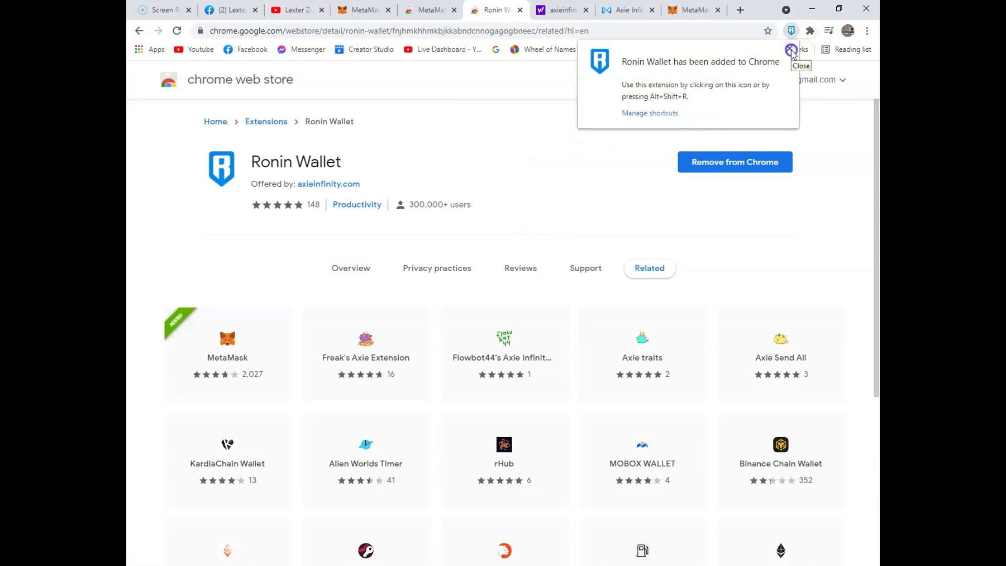
Step: Launch Ronin Wallet from the Extensions menu and choose Get Started
click(791, 50)
click(810, 32)
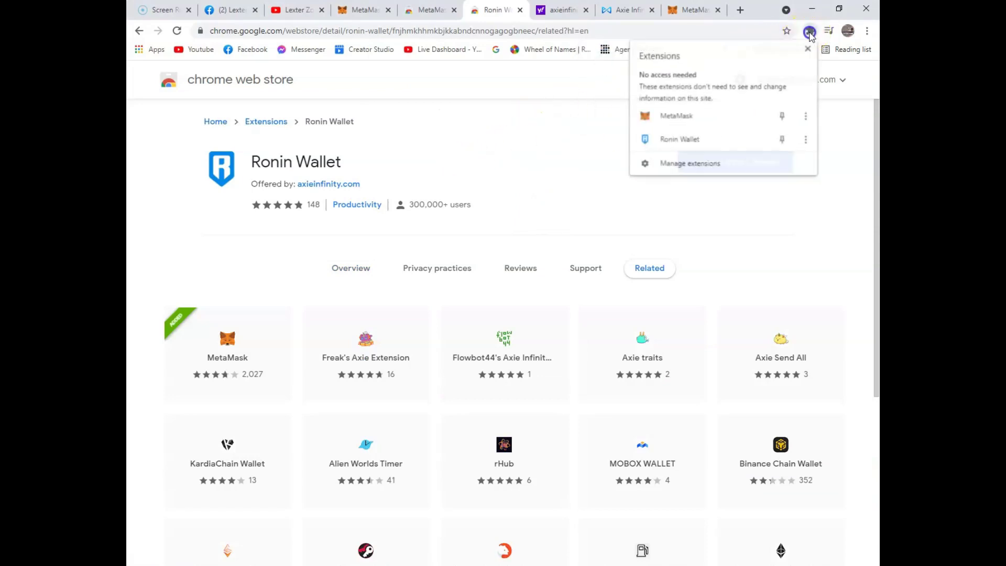
click(684, 139)
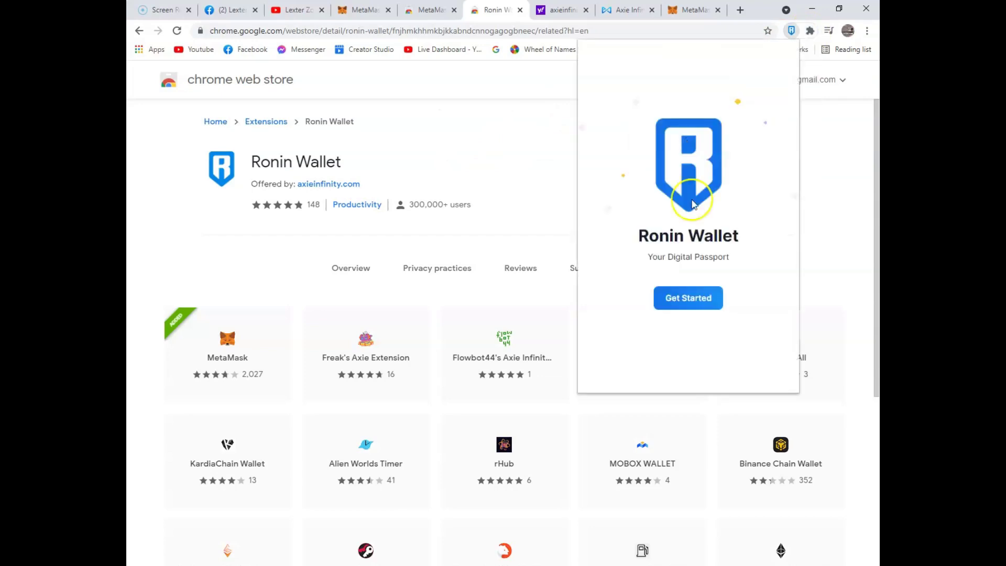
click(690, 299)
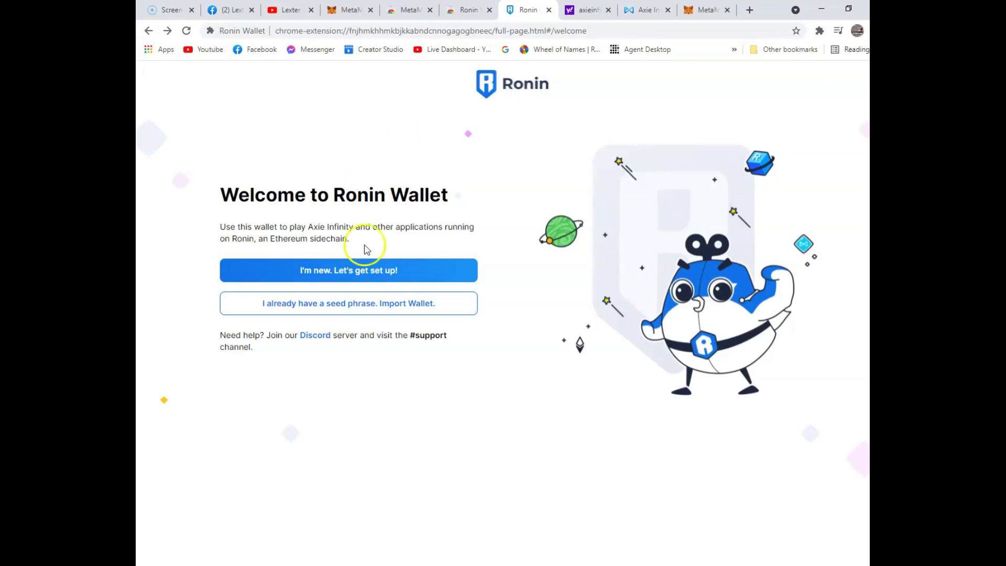
Step: Choose seed-phrase import and paste the recovery phrase copied from Notepad
click(344, 311)
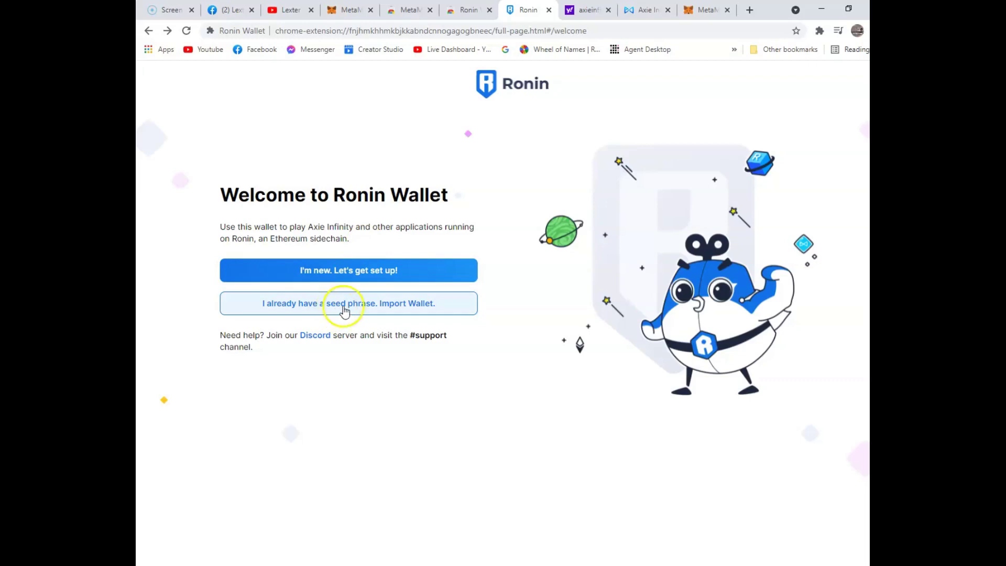
click(403, 303)
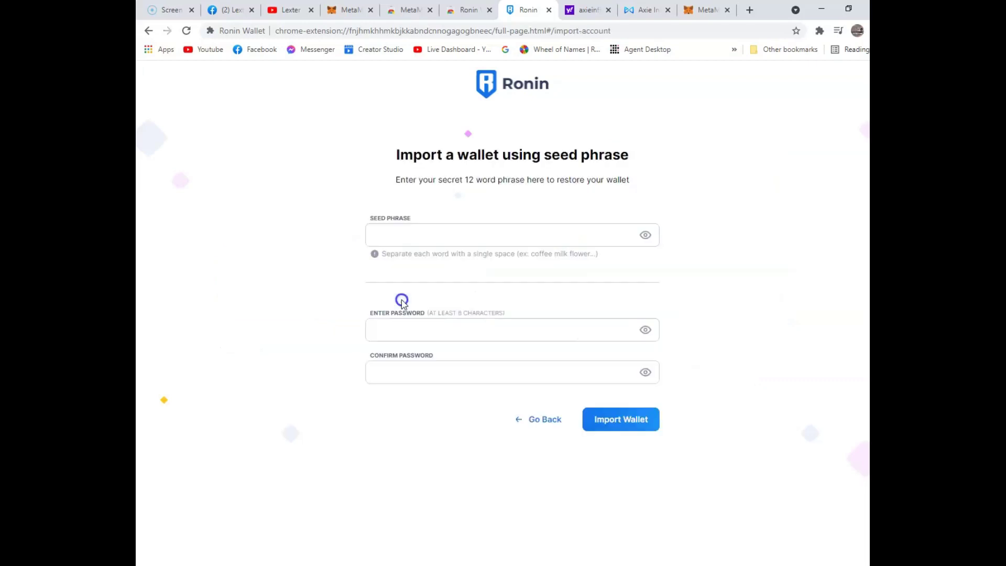
click(420, 240)
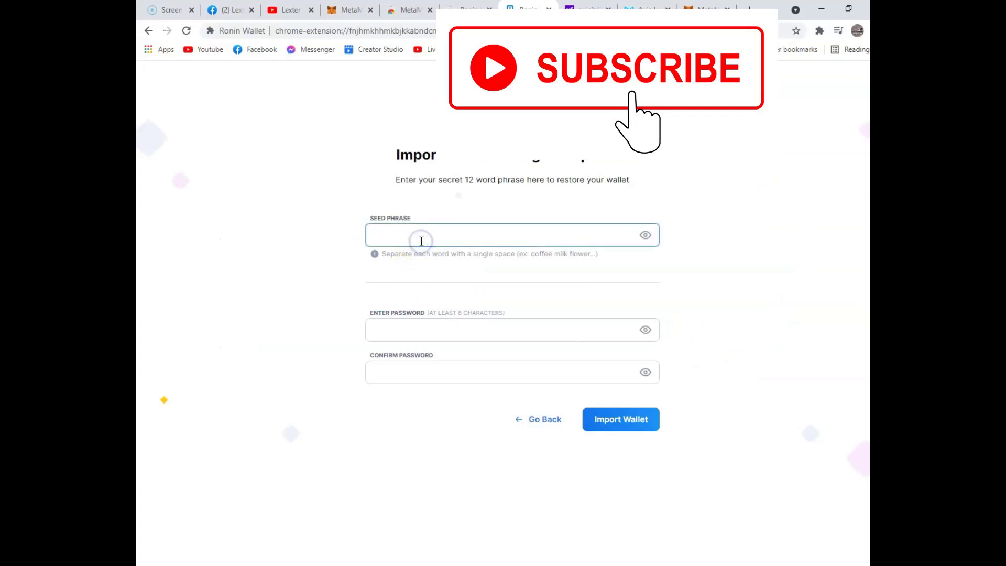
click(574, 564)
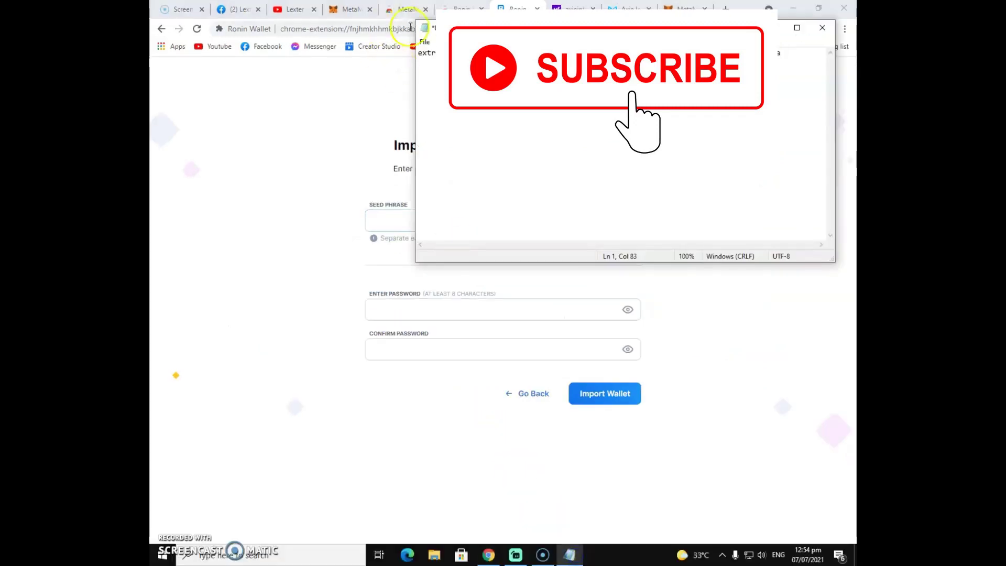
drag(418, 53, 827, 62)
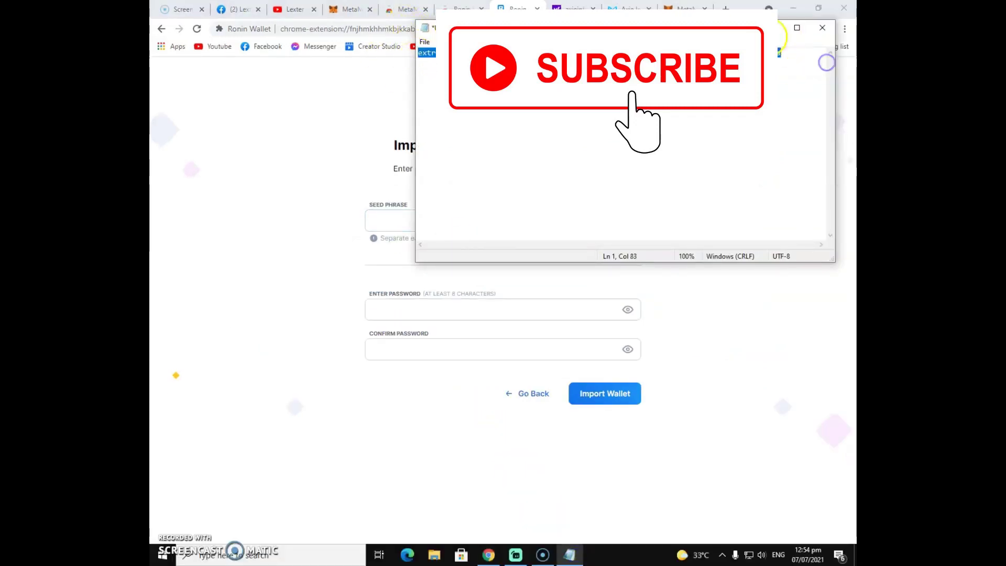
key(alt+Tab)
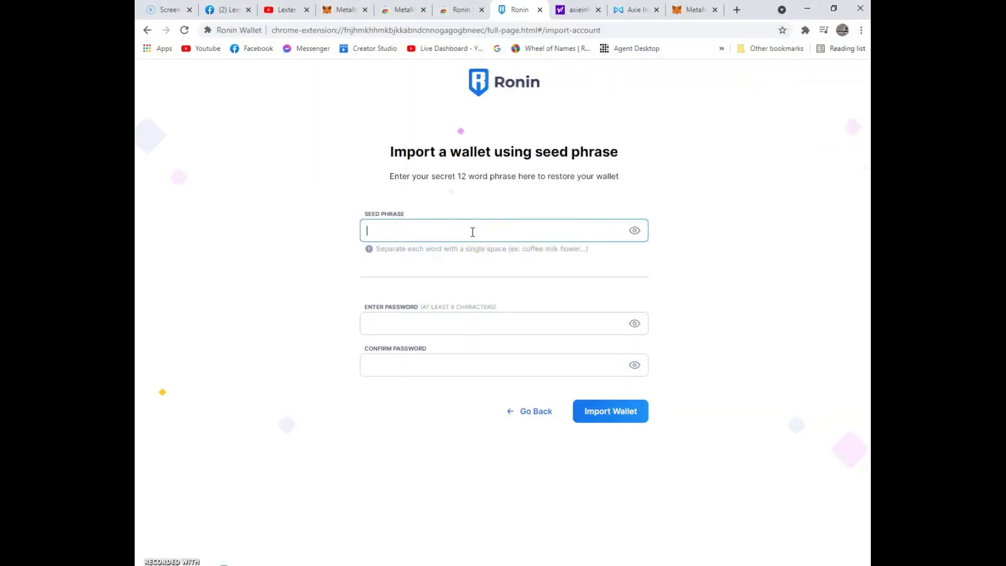
key(ctrl+v)
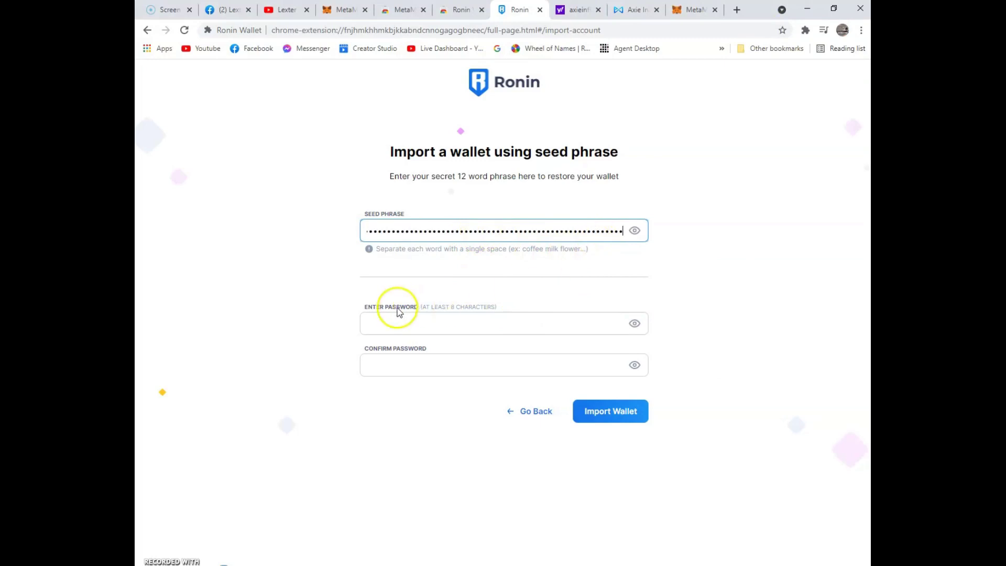
Step: Type a new wallet password in Enter Password and Confirm Password
click(402, 322)
text(a)
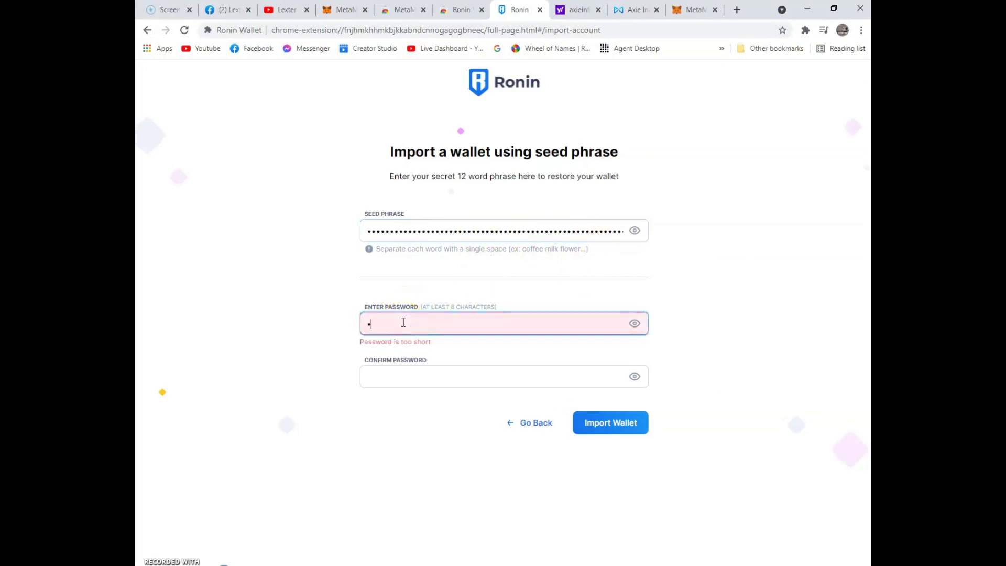
text(bcdefgh)
key(Tab)
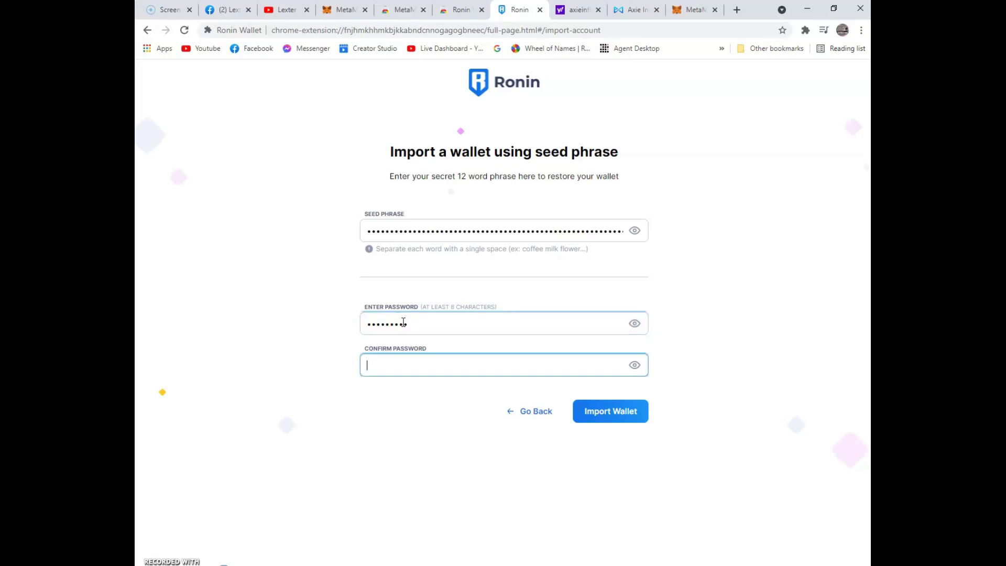
text(abcdefg)
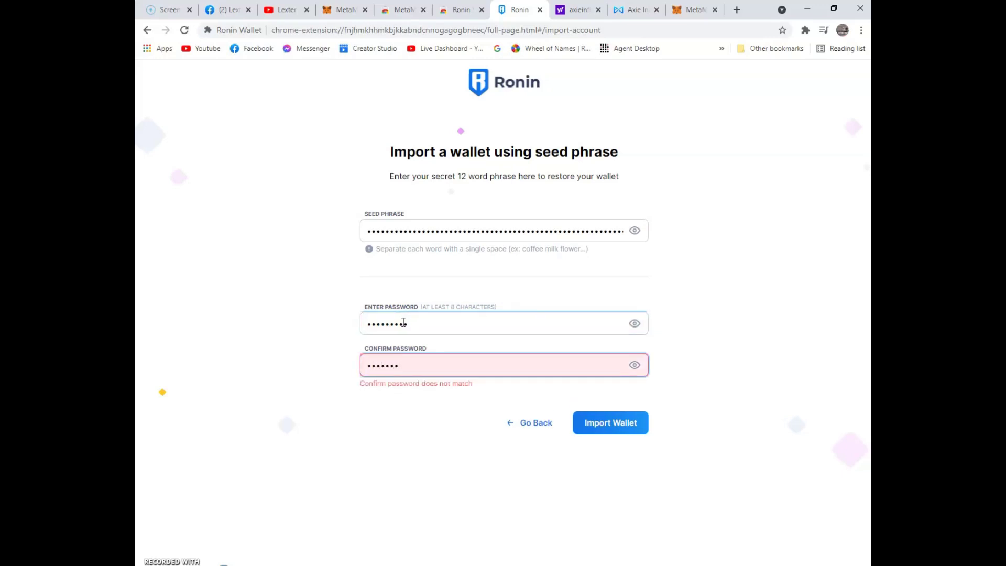
text(hi)
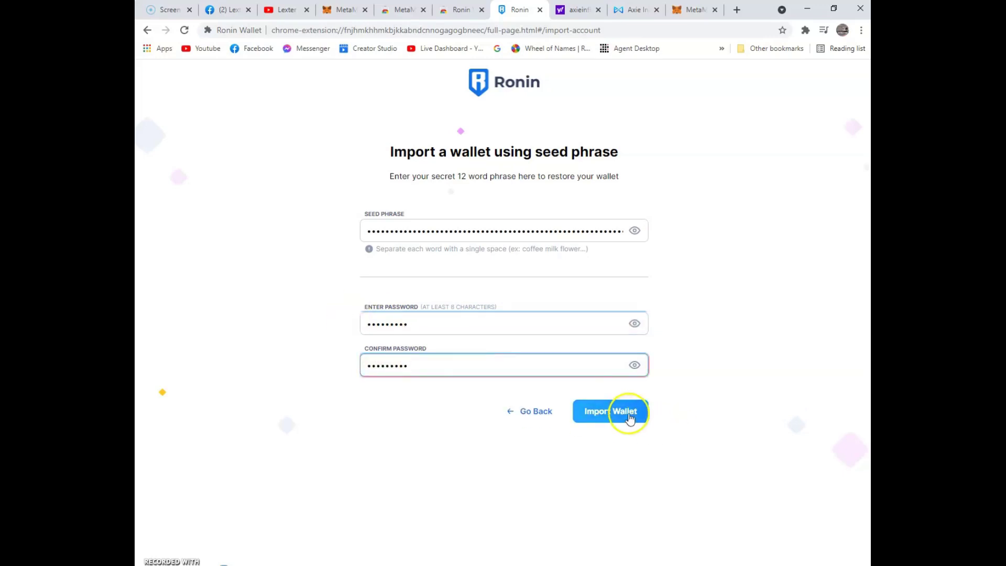
Step: Import the wallet, then reopen Ronin Wallet from Extensions and unlock it with the password
click(629, 416)
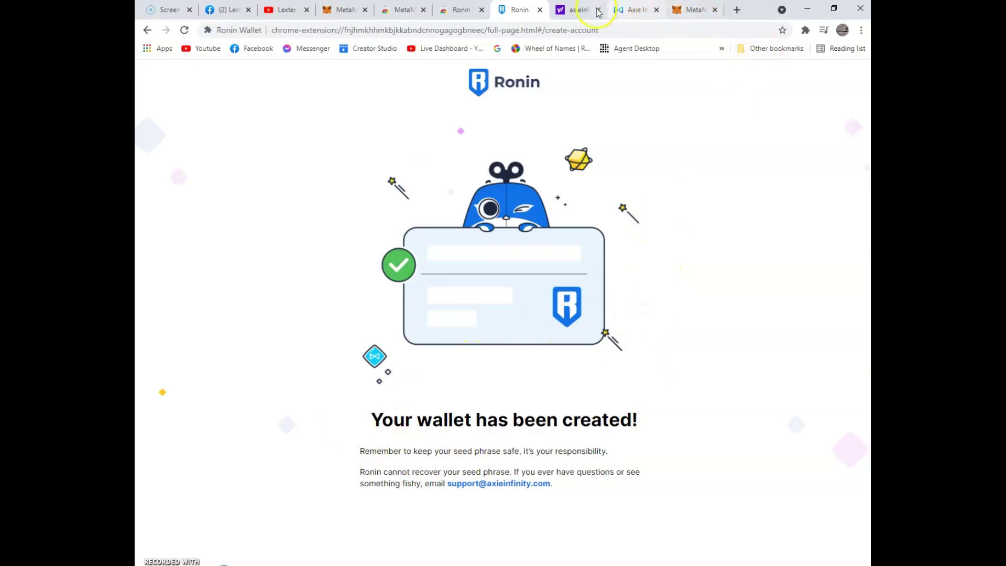
click(805, 31)
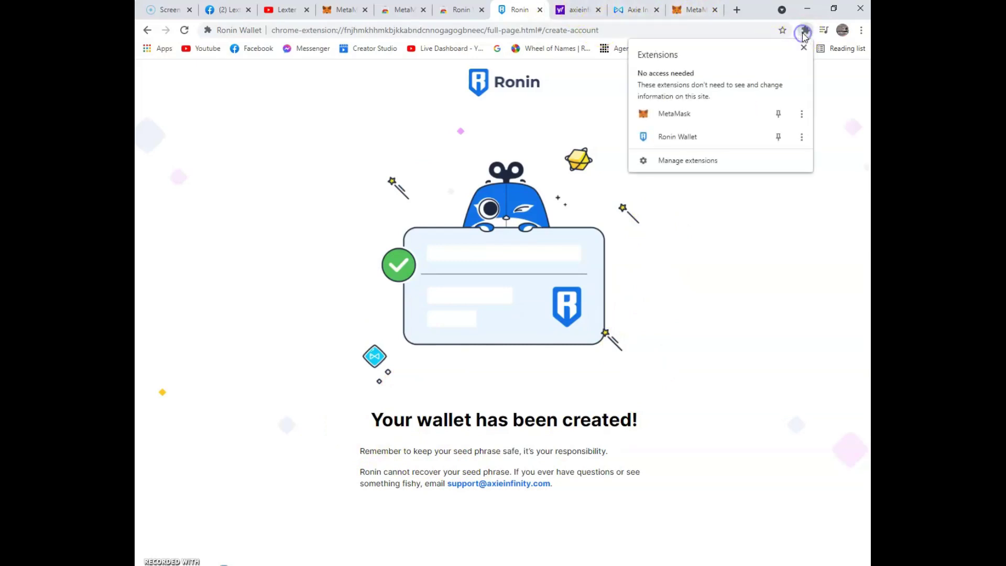
click(696, 135)
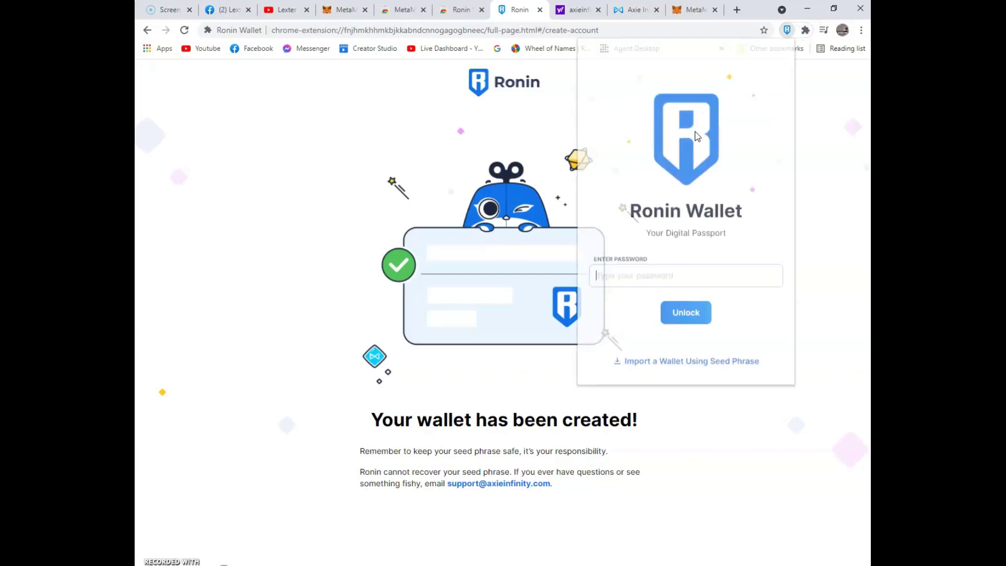
click(591, 262)
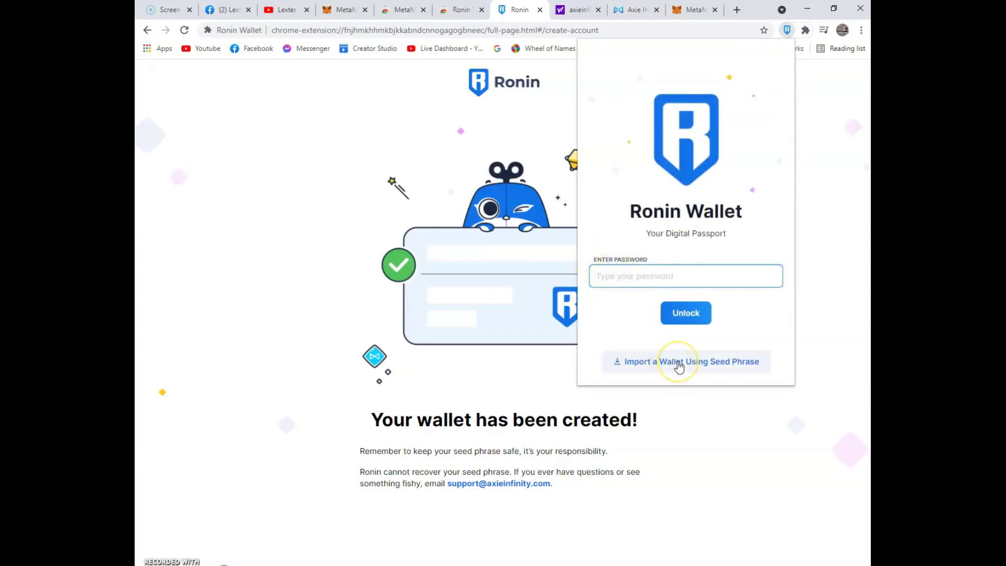
click(614, 271)
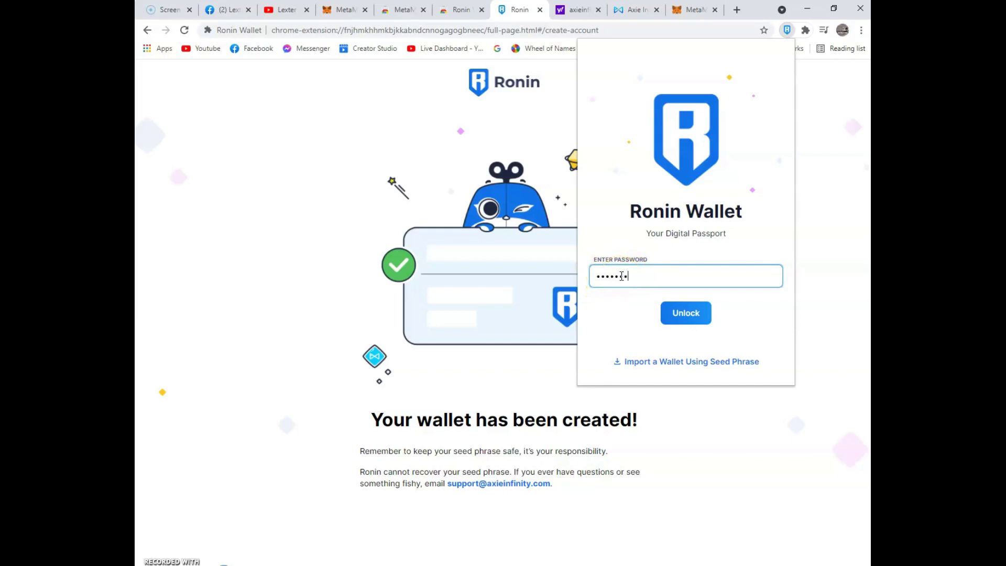
click(689, 311)
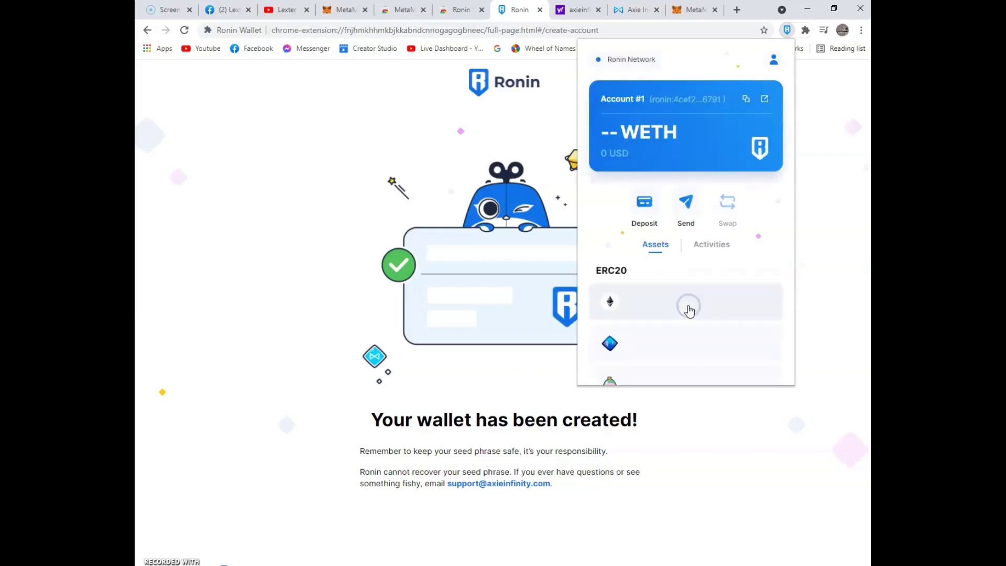
Step: Review Account #1's zero-balance assets, including 0 WETH, and close the wallet popup
scroll(692, 294, down, 2)
scroll(692, 294, down, 2)
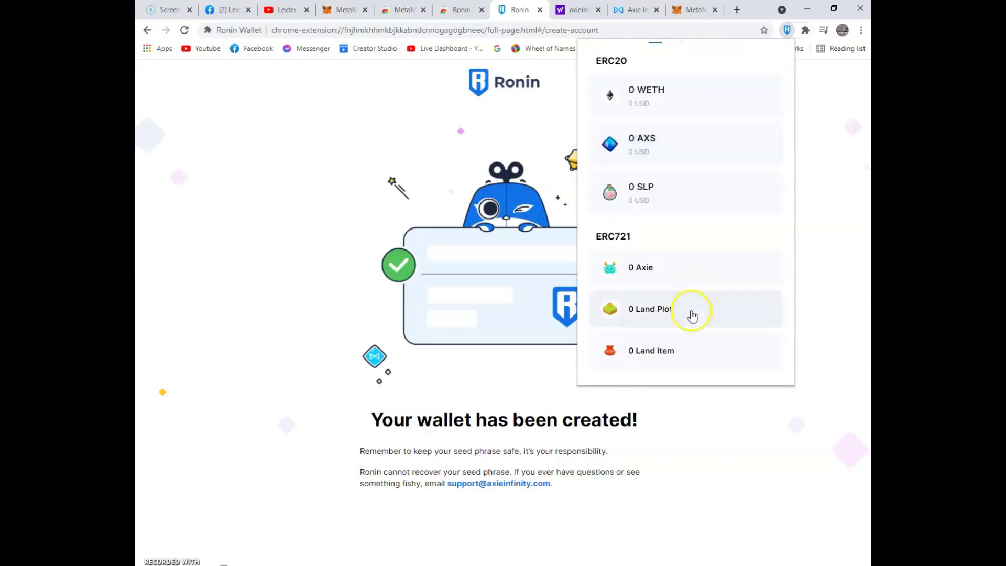
scroll(691, 310, up, 5)
scroll(693, 316, down, 3)
scroll(694, 313, up, 3)
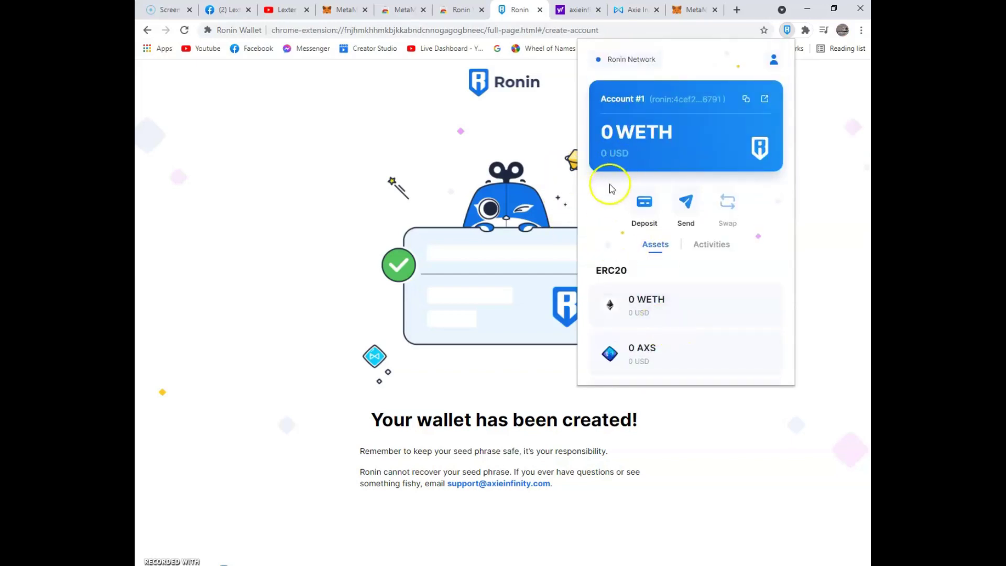
click(374, 90)
Step: Download Mavis Hub for Windows via PLAY NOW on axieinfinity.com
click(637, 10)
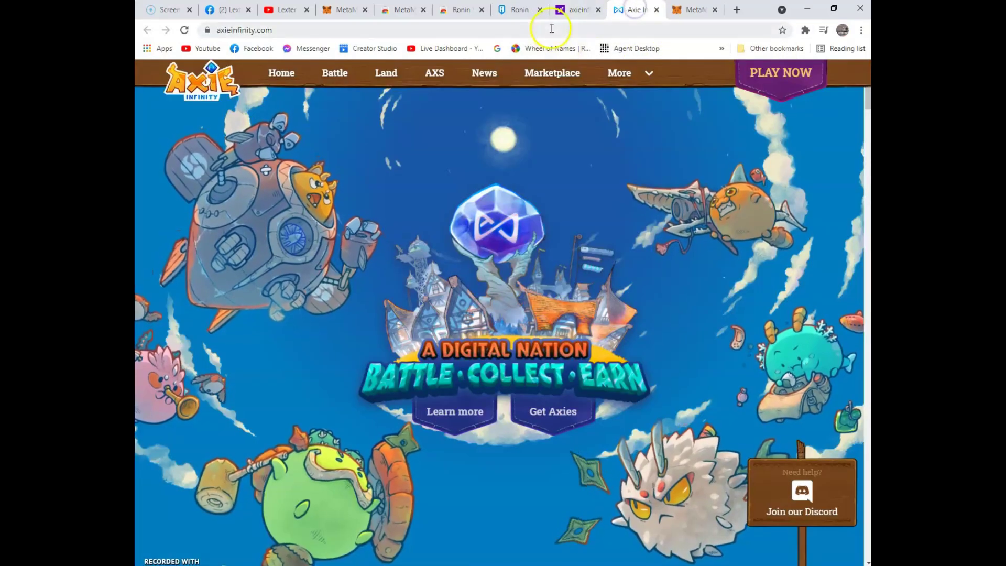
scroll(389, 397, down, 10)
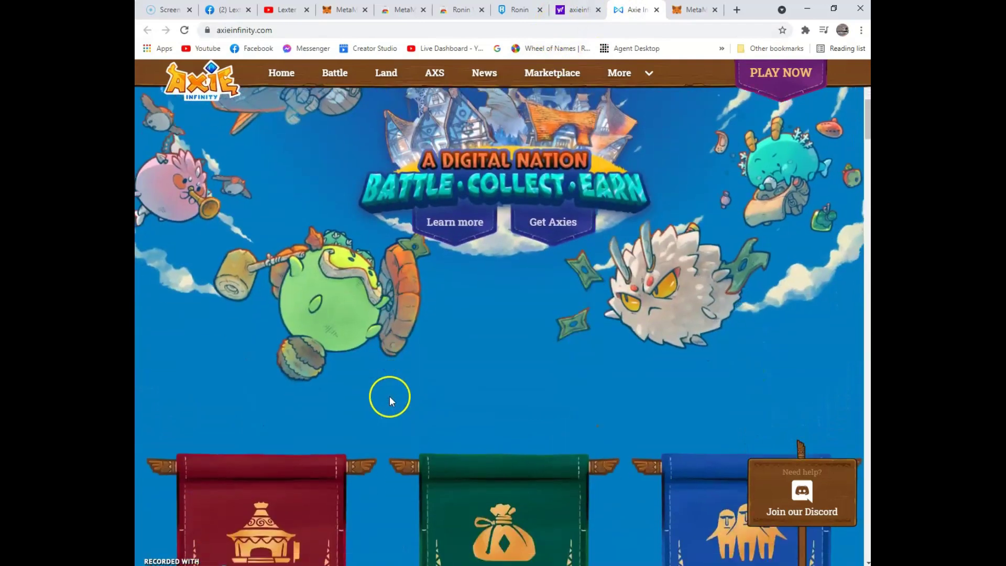
scroll(392, 394, up, 10)
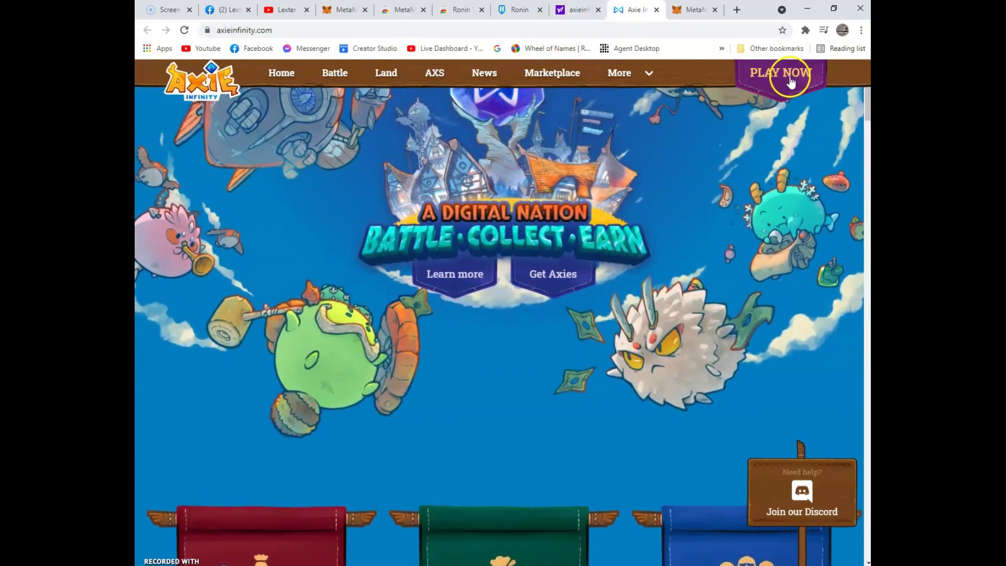
click(781, 73)
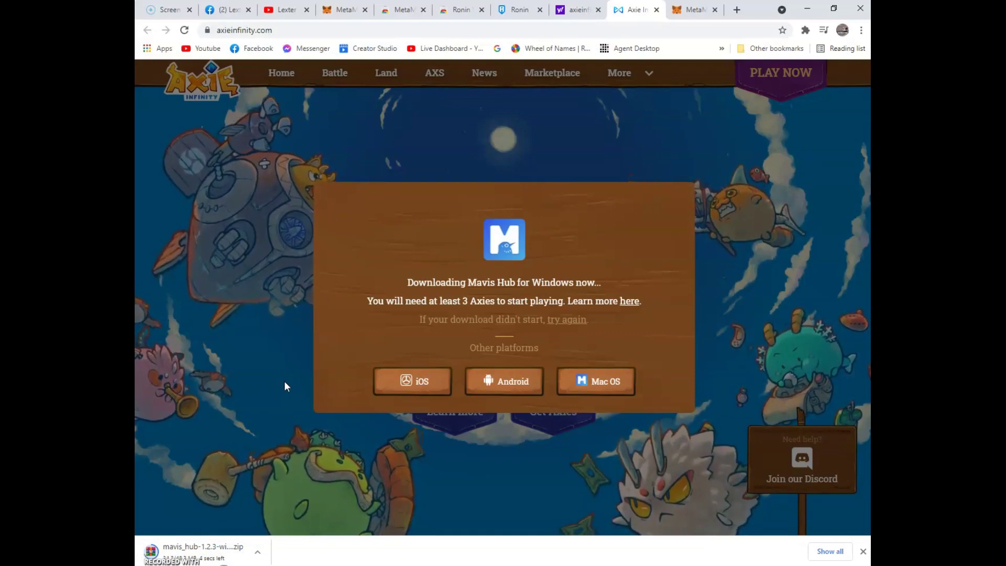
Step: Open the downloaded mavis_hub zip archive in WinRAR
click(282, 461)
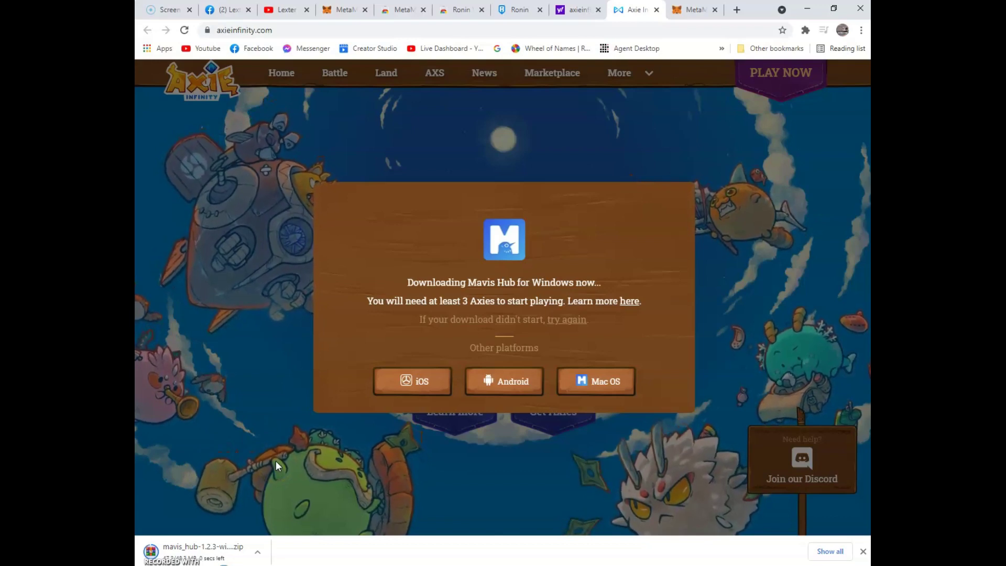
click(271, 454)
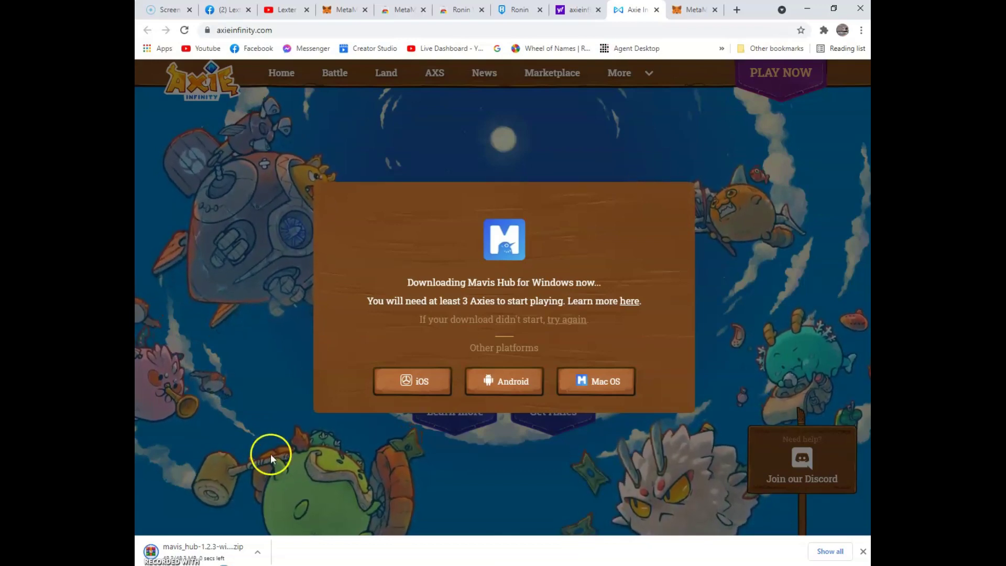
click(229, 385)
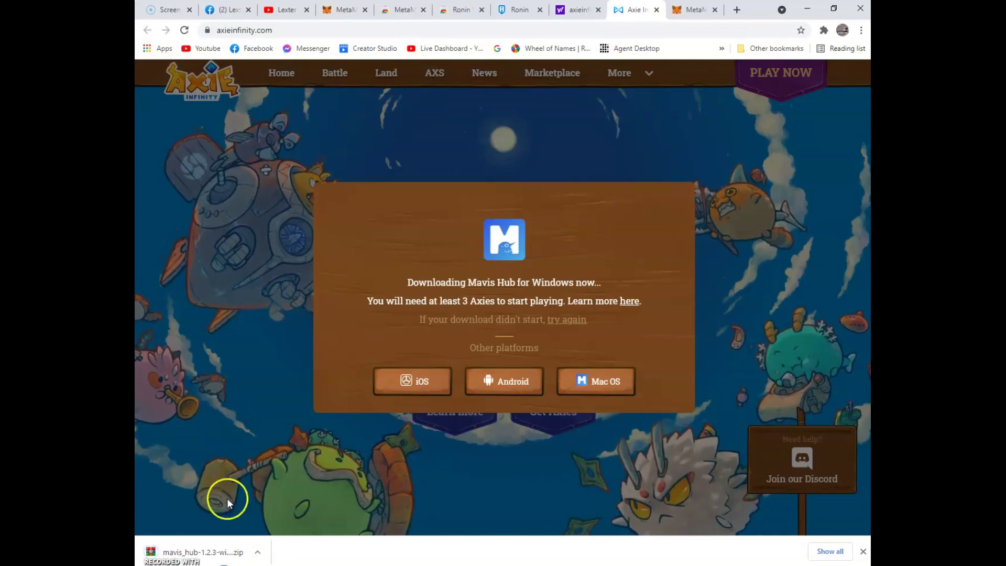
click(217, 553)
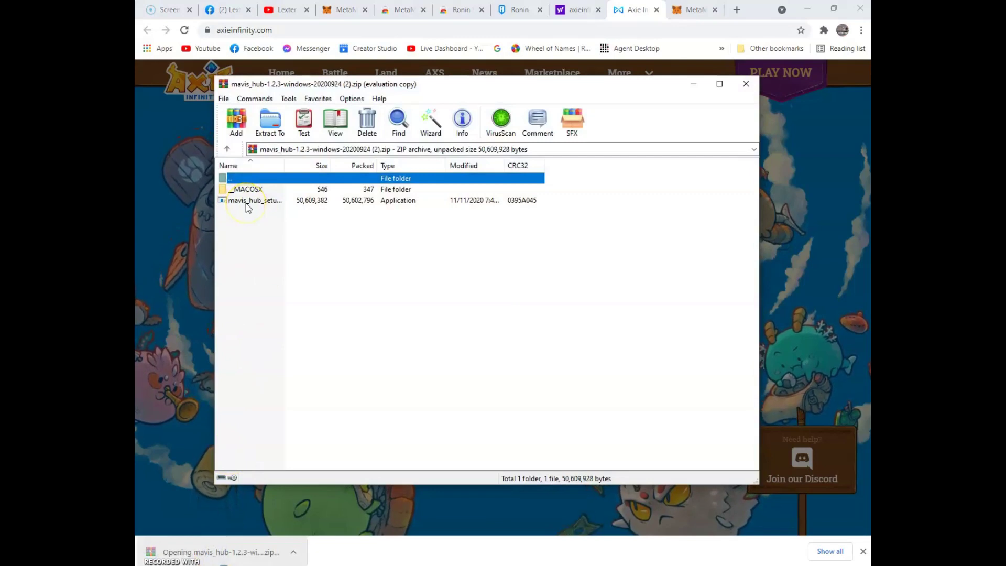
Step: Run mavis_hub_setup.exe from the WinRAR archive to start installing Mavis Hub
double_click(248, 202)
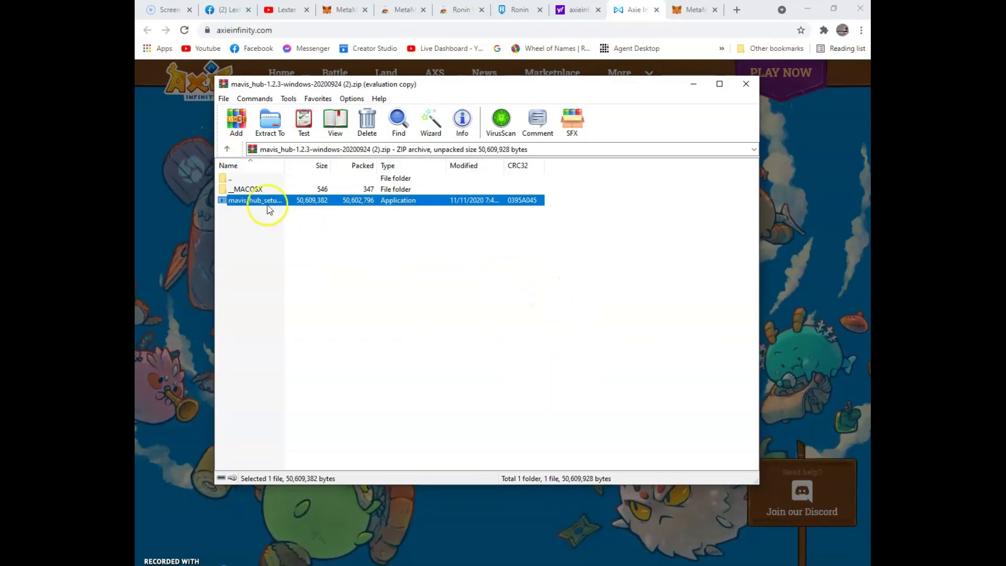
double_click(291, 206)
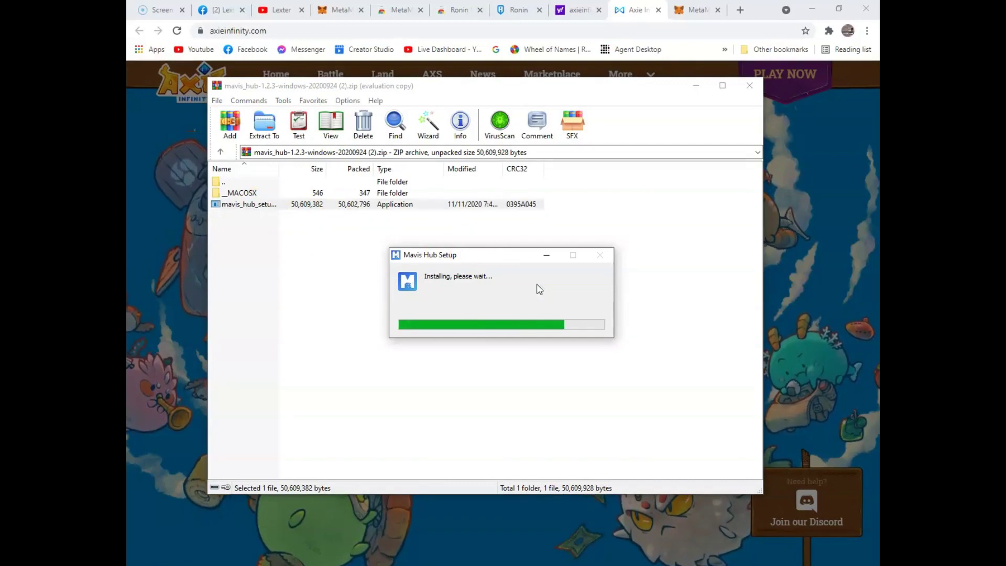
Step: Minimize WinRAR, restart Mavis Hub to apply its update, then close the archive window
click(697, 86)
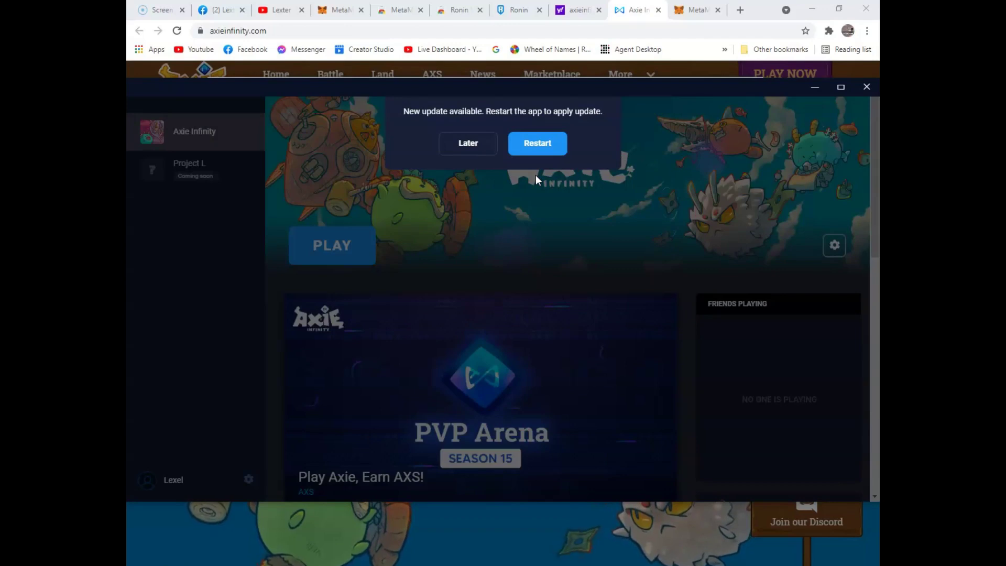
click(544, 147)
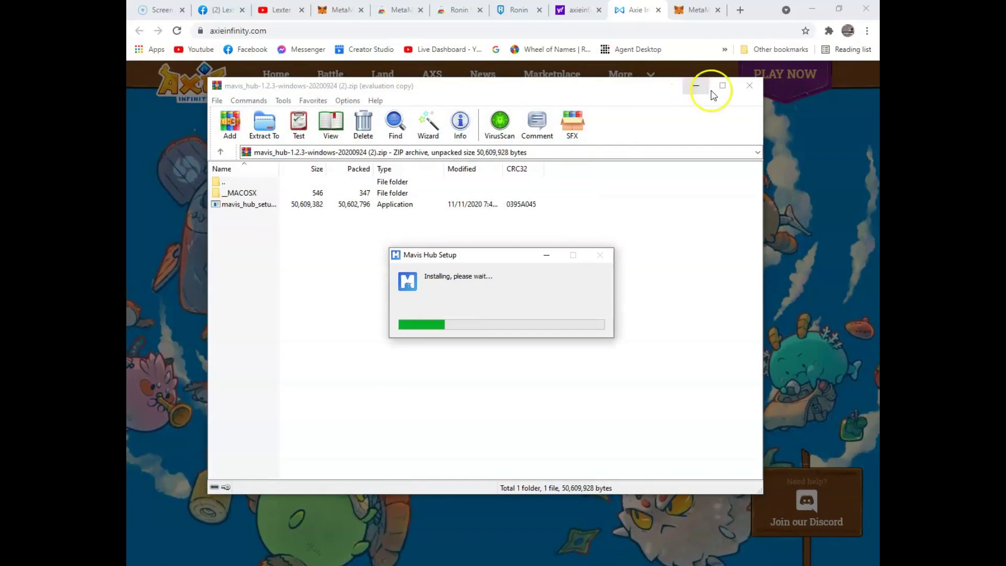
click(749, 86)
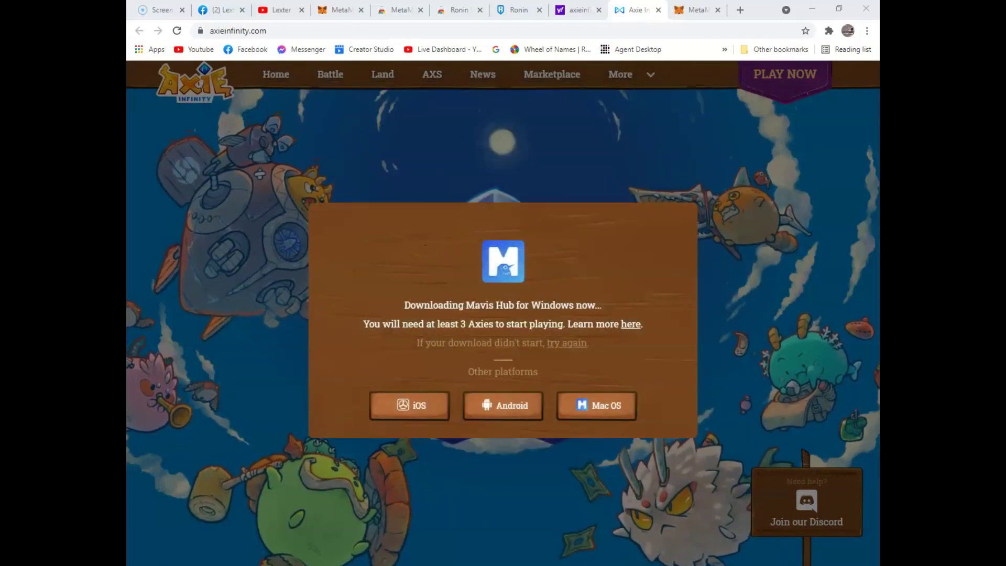
Step: Choose 'Create new account' on the Mavis Hub sign-in screen to reach the marketplace login
click(448, 376)
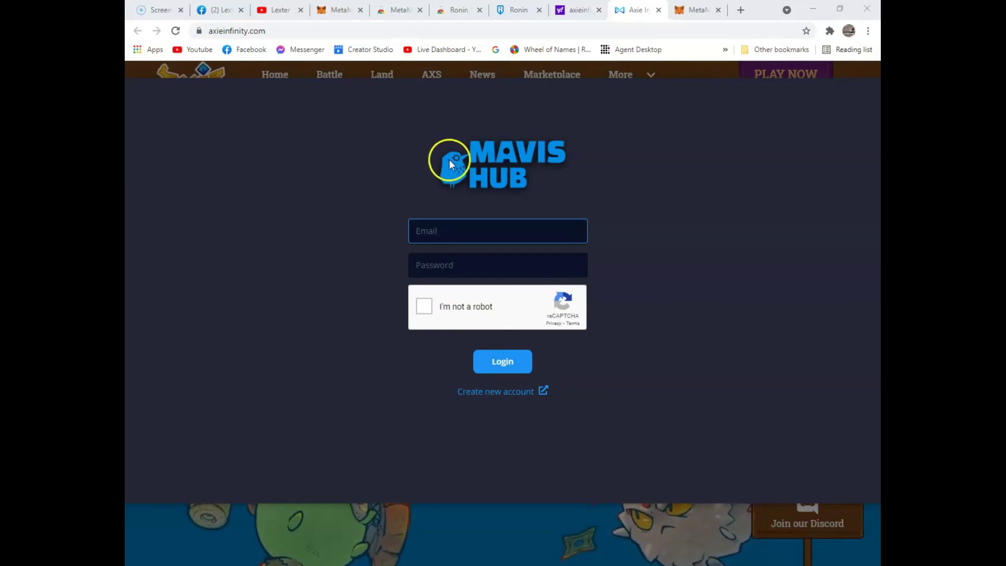
click(511, 392)
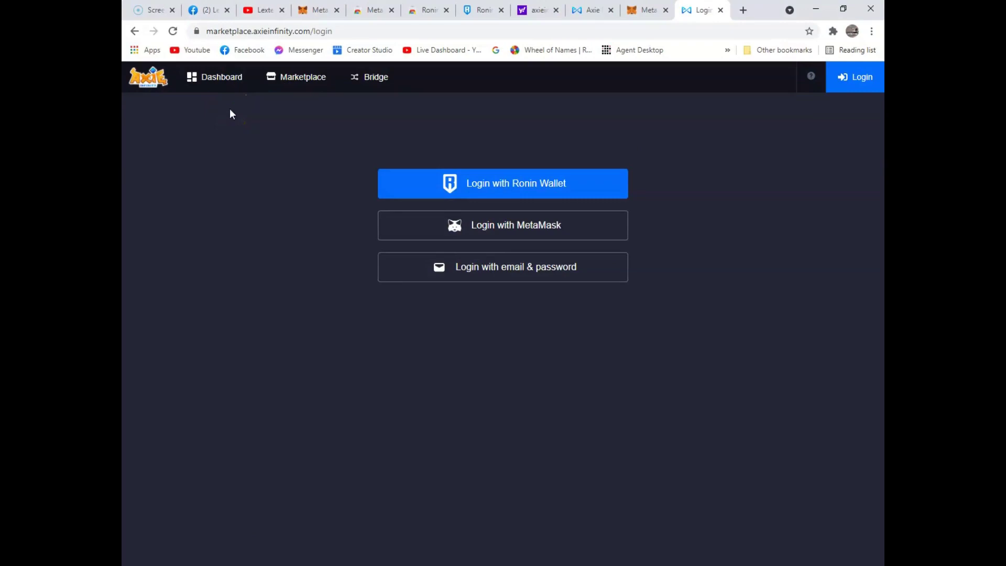
Step: Sign in to Axie Infinity Marketplace with Ronin Wallet and confirm its signature request
click(499, 183)
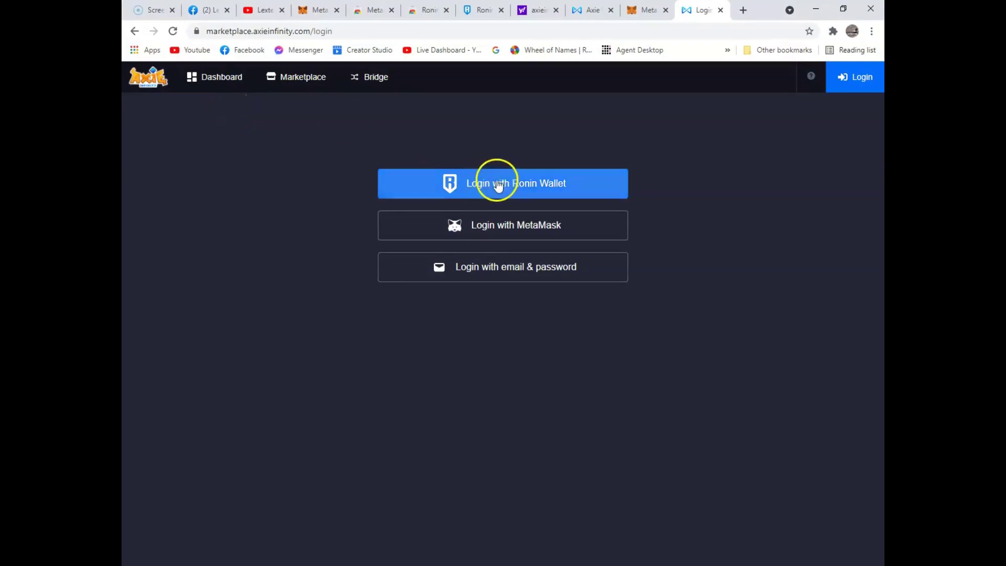
click(531, 185)
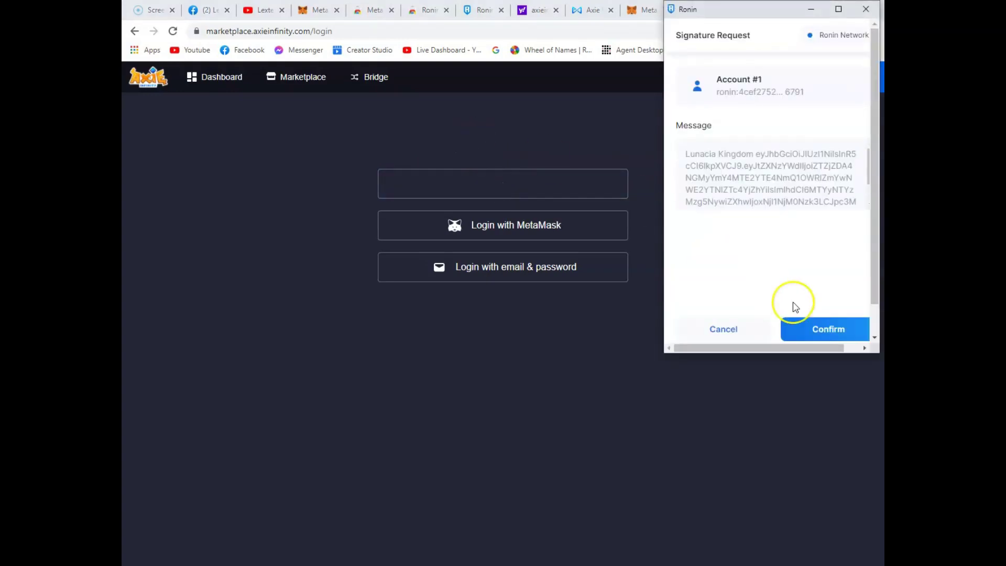
scroll(798, 256, down, 1)
click(813, 295)
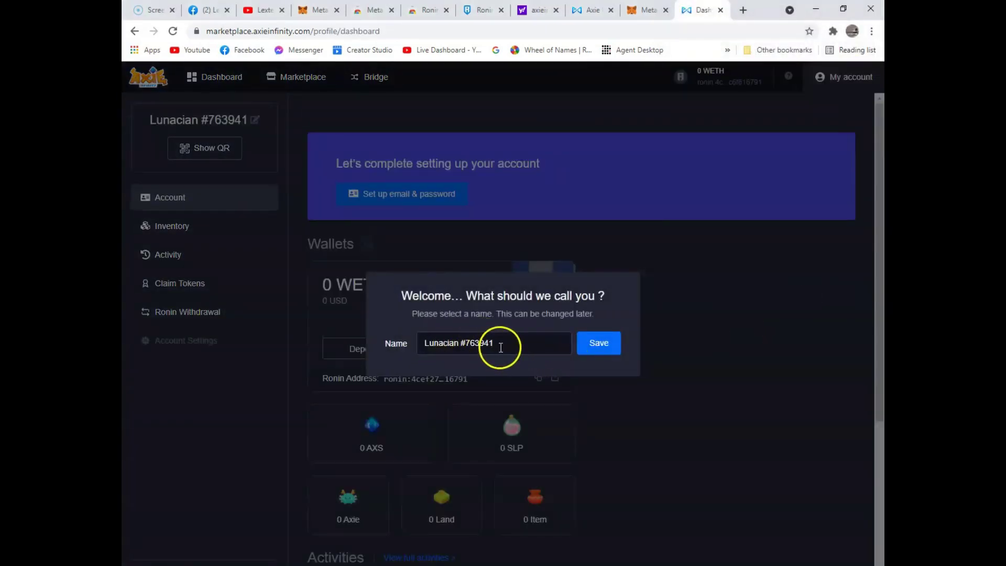
Step: Replace the default Lunacian name with the chosen display name, save it, and close the name dialog
triple_click(502, 346)
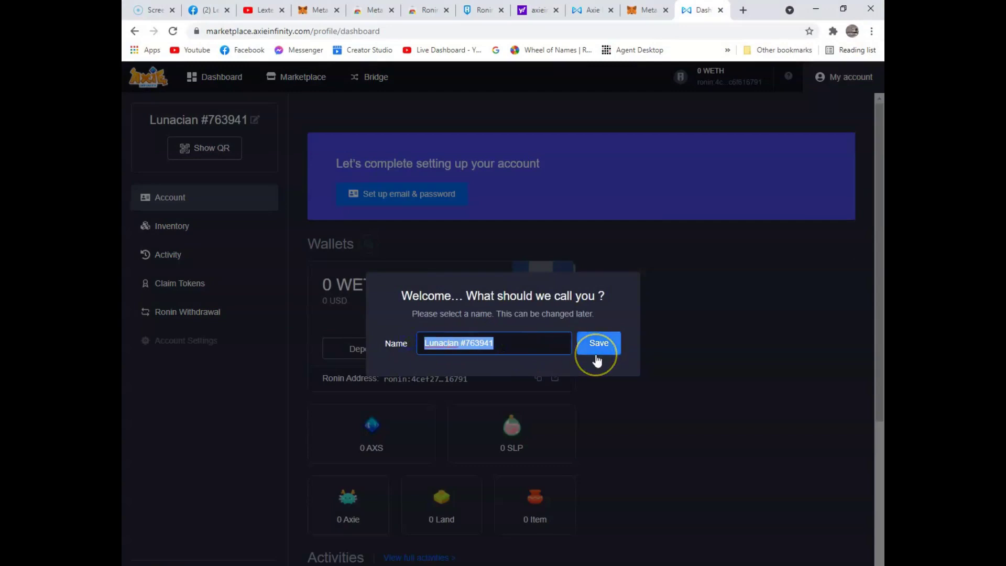
key(BackSpace)
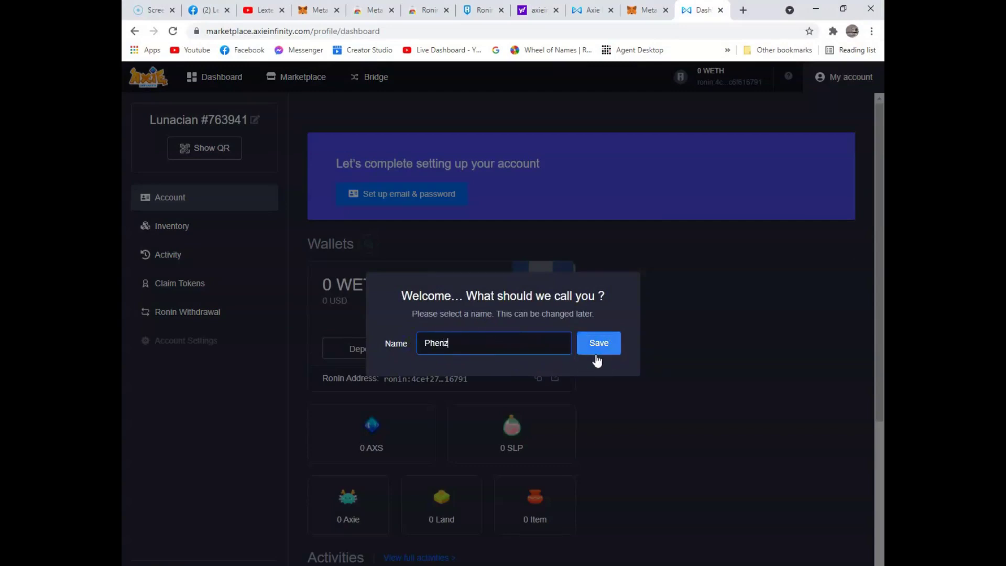
text(Phenzky)
click(603, 346)
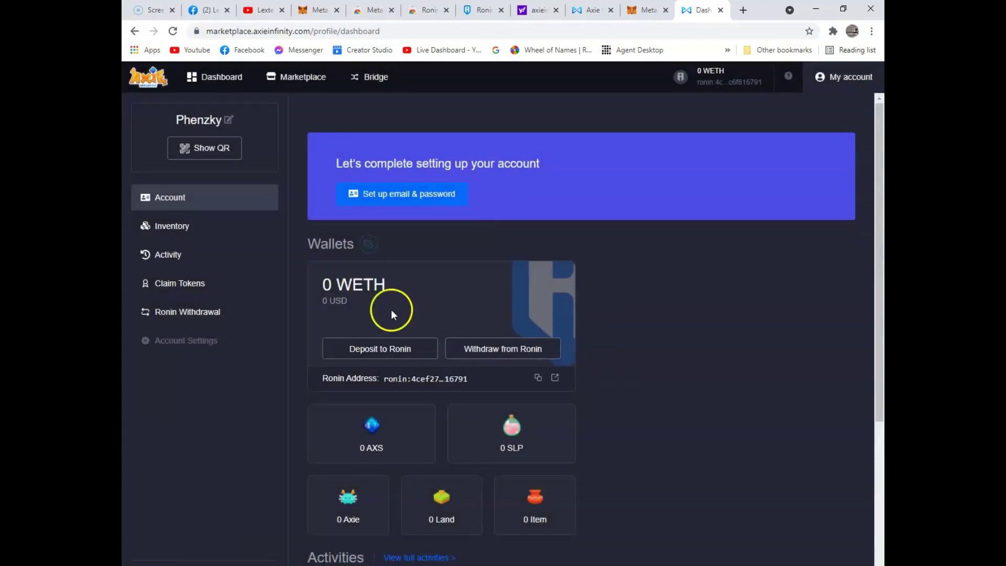
click(231, 124)
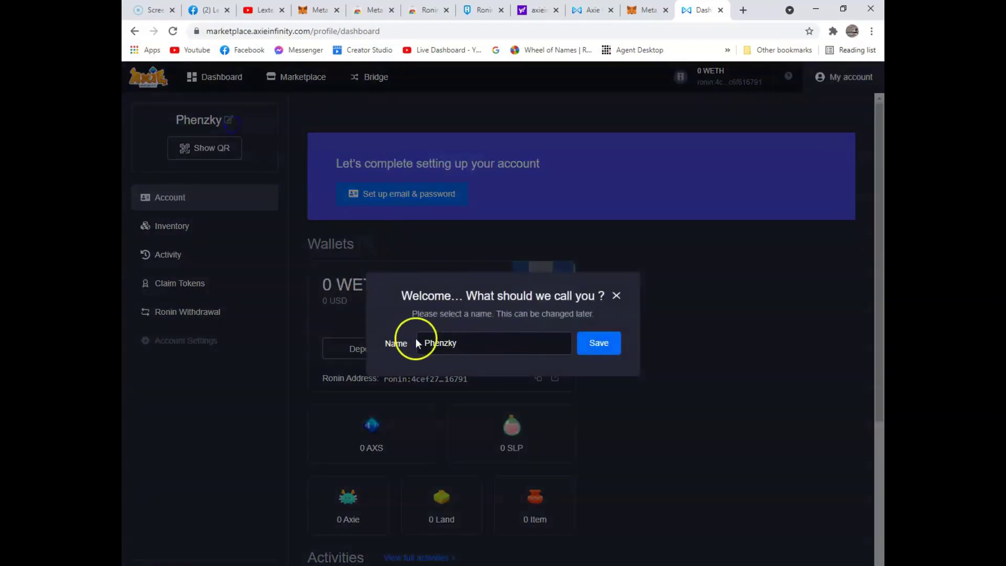
click(618, 296)
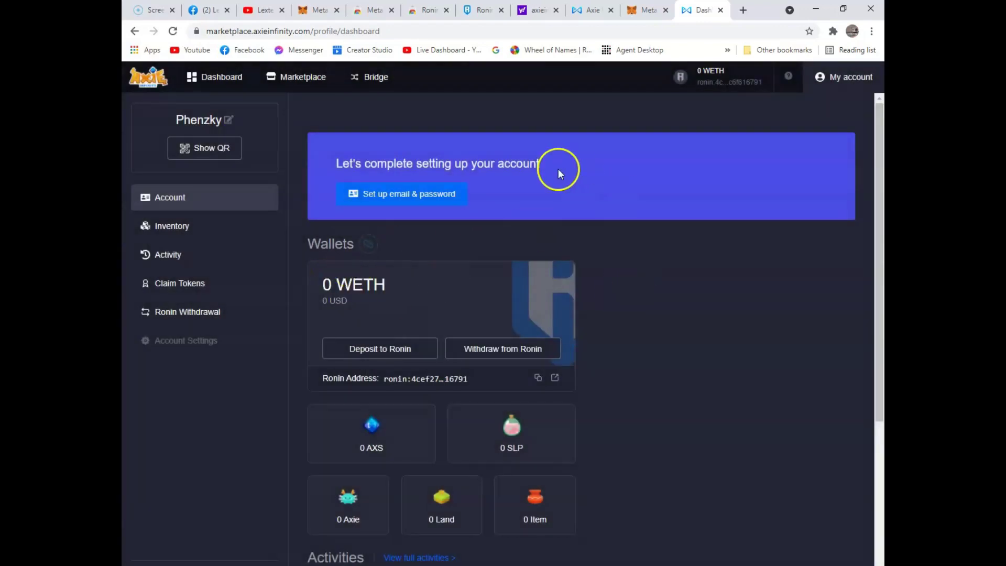
click(411, 196)
click(420, 274)
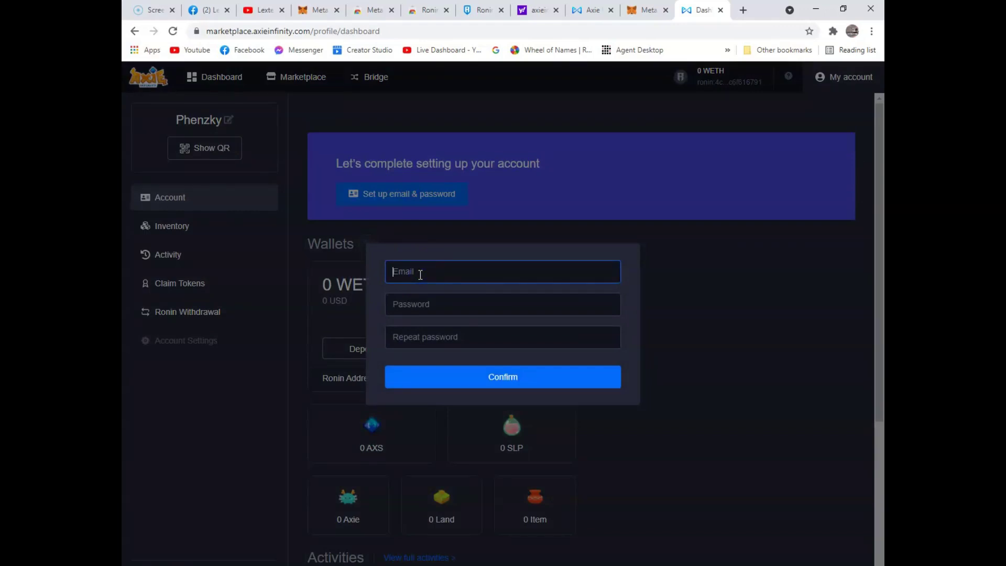
click(334, 301)
scroll(356, 320, down, 3)
scroll(359, 321, up, 3)
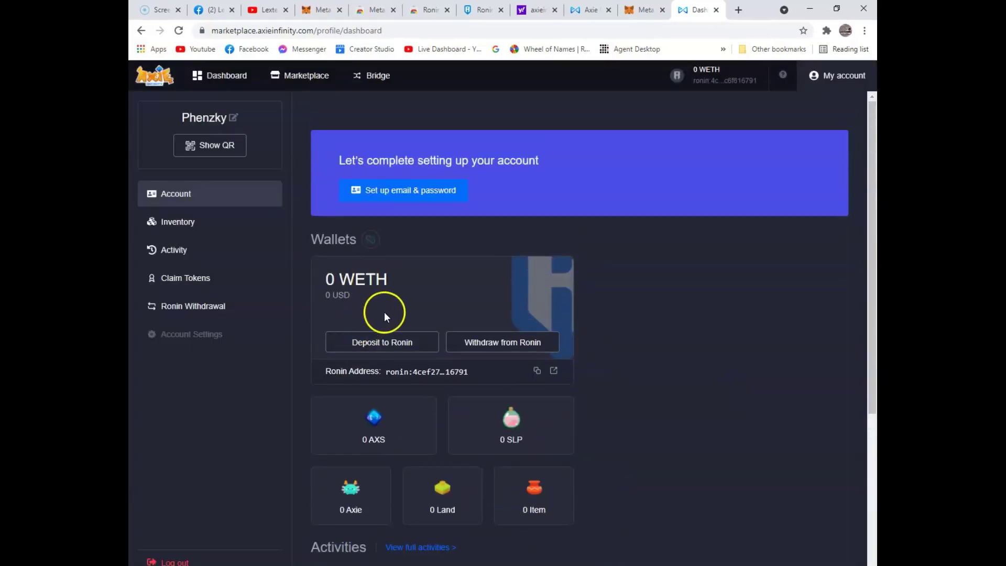
click(408, 195)
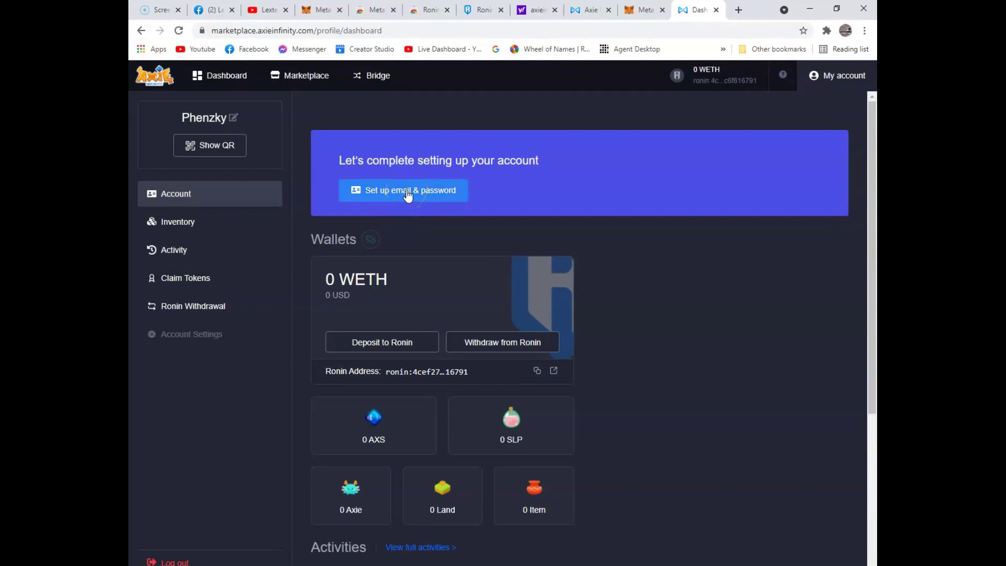
scroll(649, 369, down, 4)
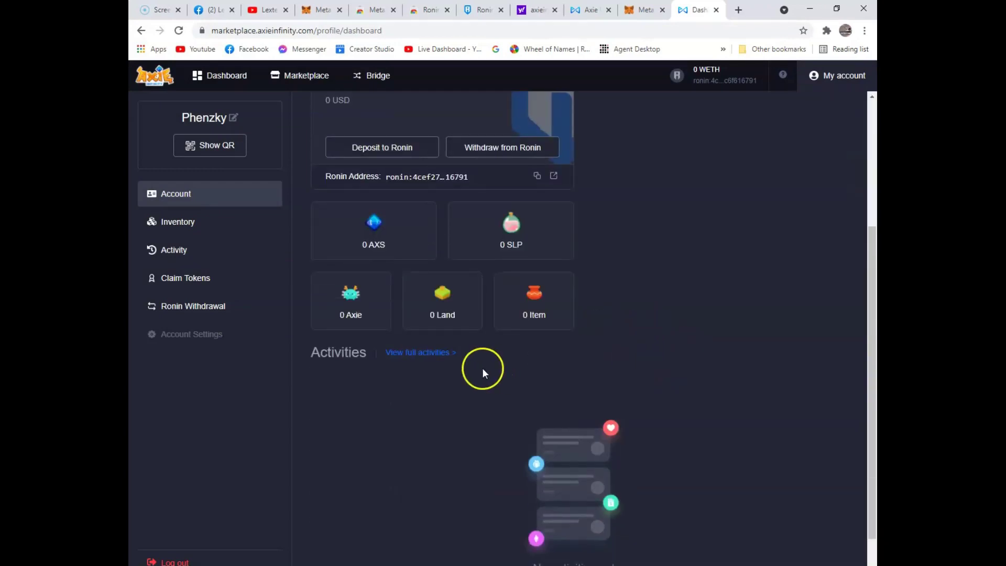
scroll(478, 374, up, 4)
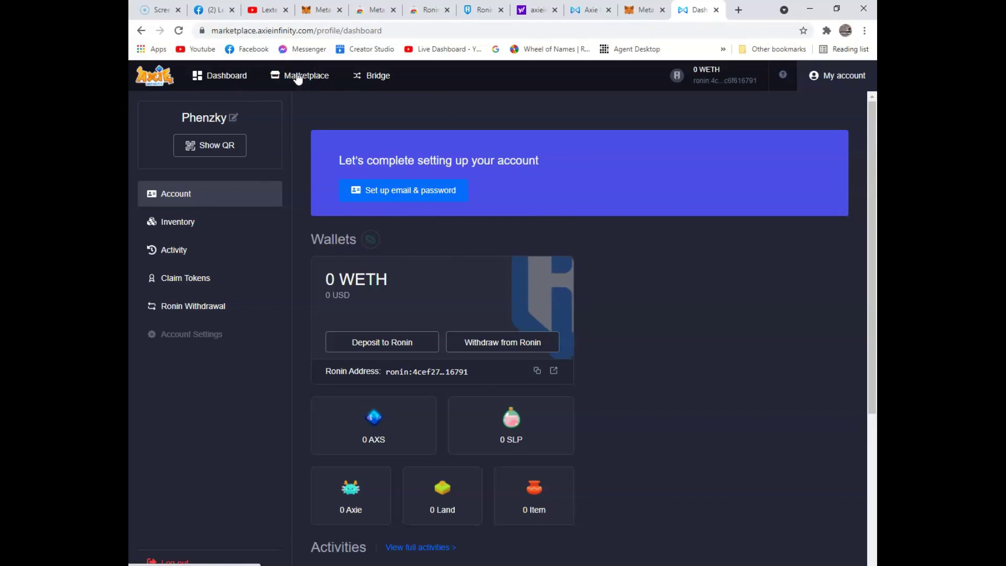
click(300, 78)
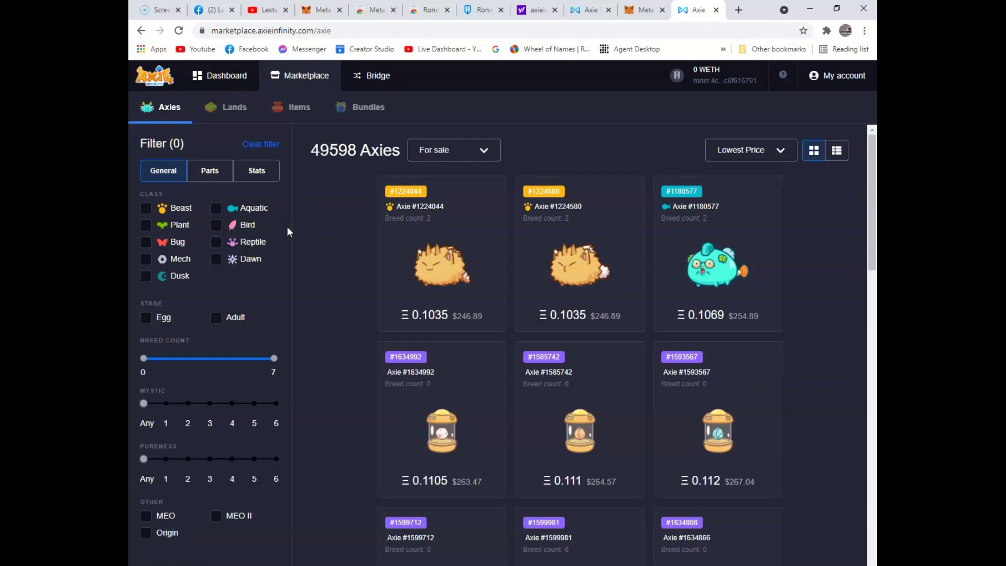
click(783, 153)
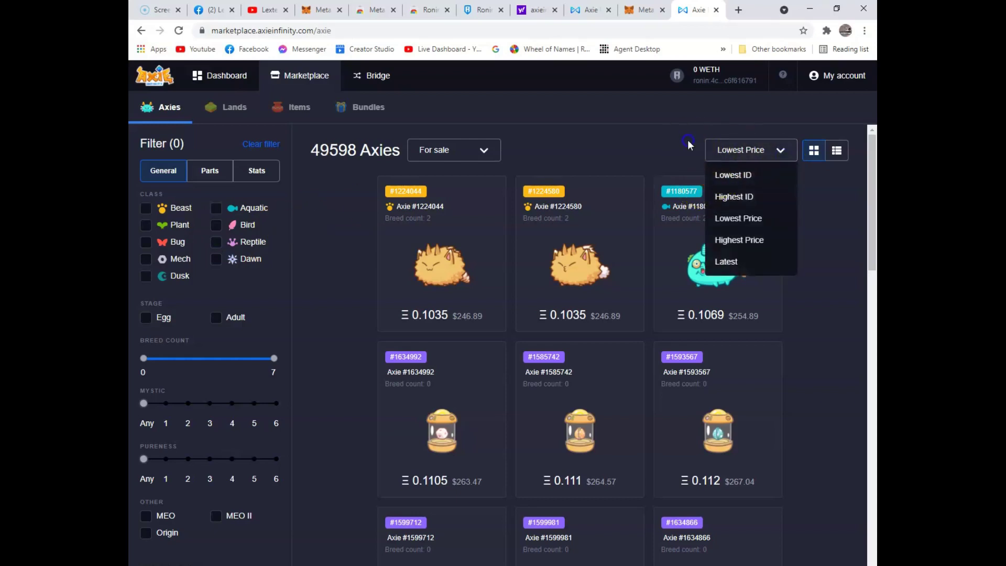
click(689, 143)
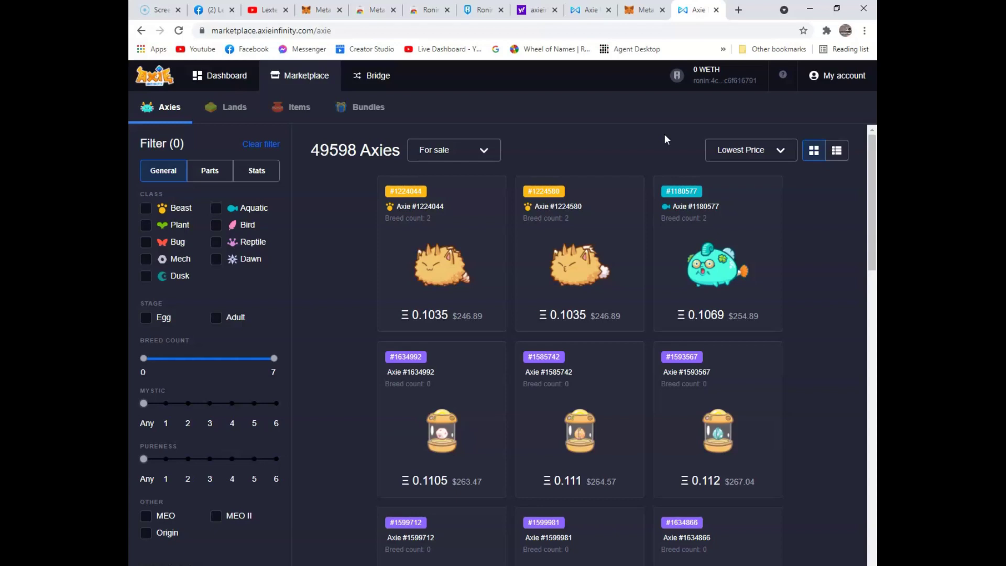
click(542, 139)
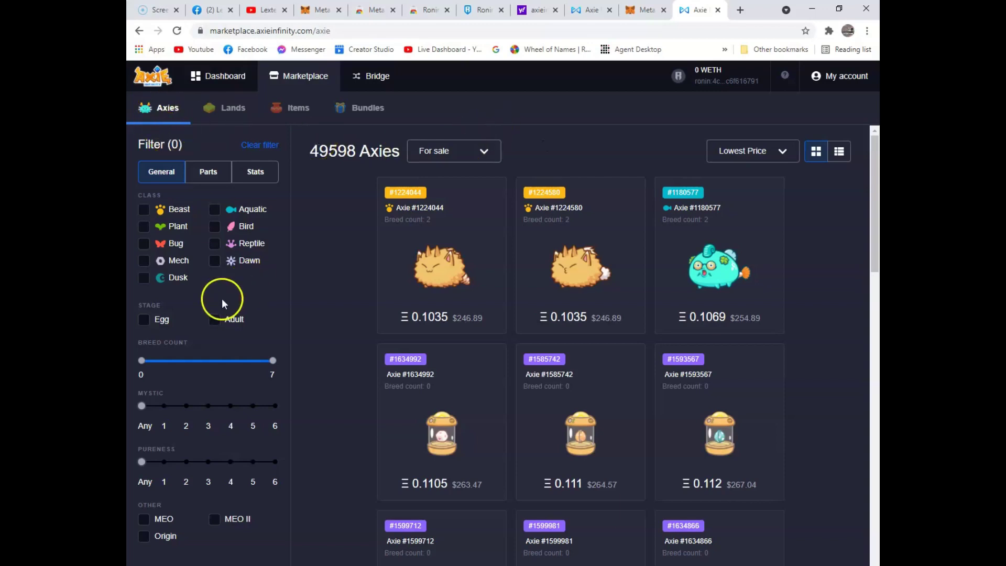
click(842, 78)
click(381, 195)
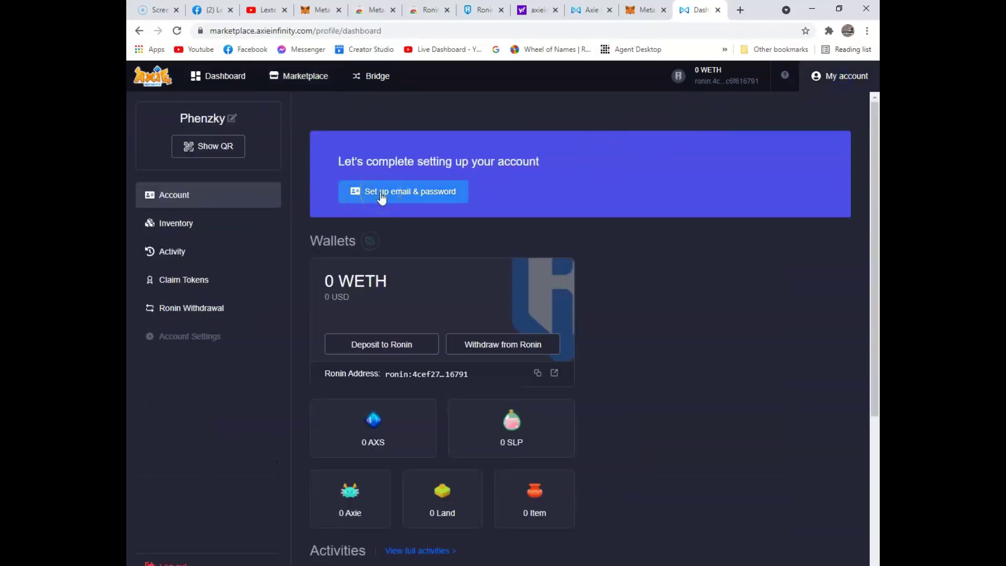